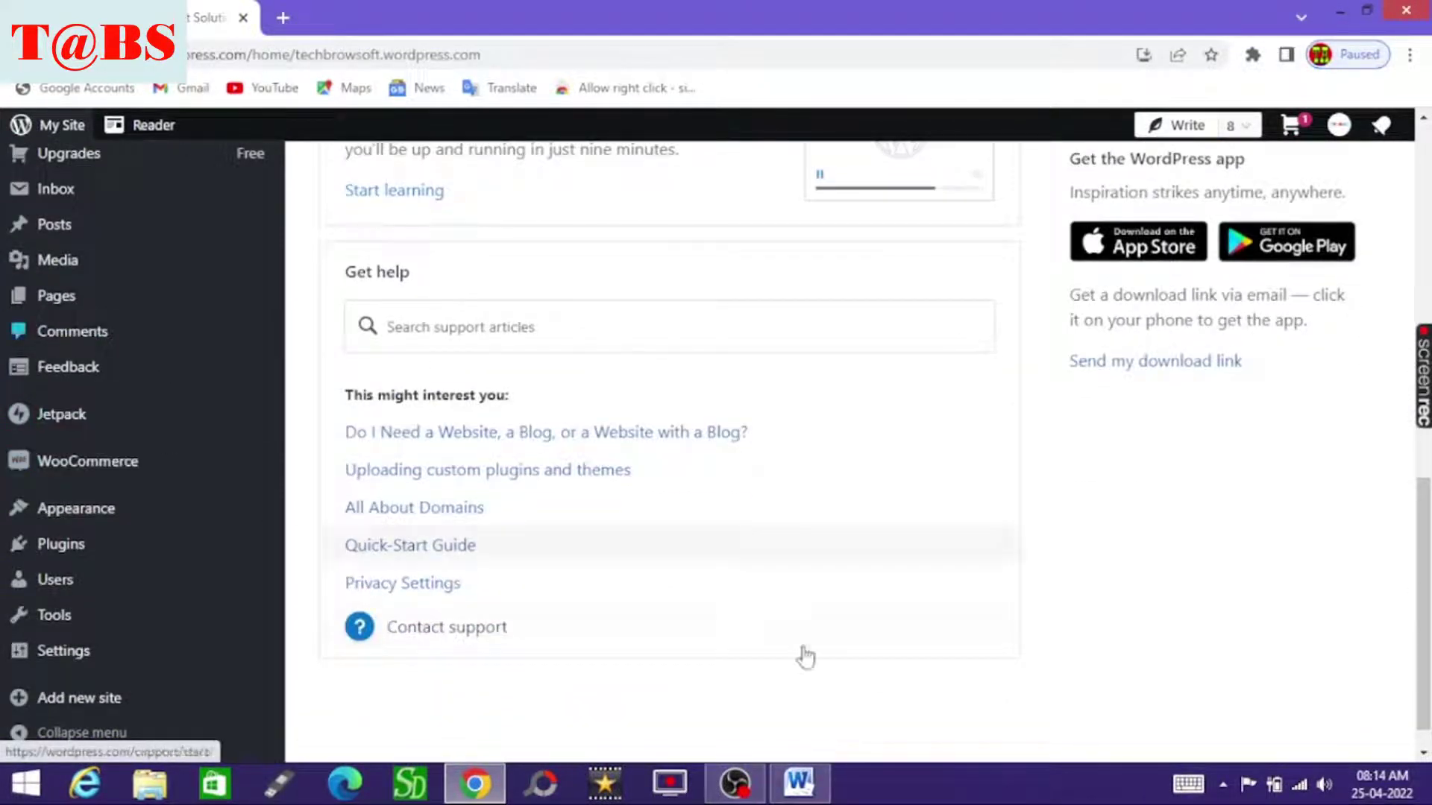
Step: Start writing a new blog post from the quick links on the site's My Home page
left_click_drag(1425, 564, 1393, 230)
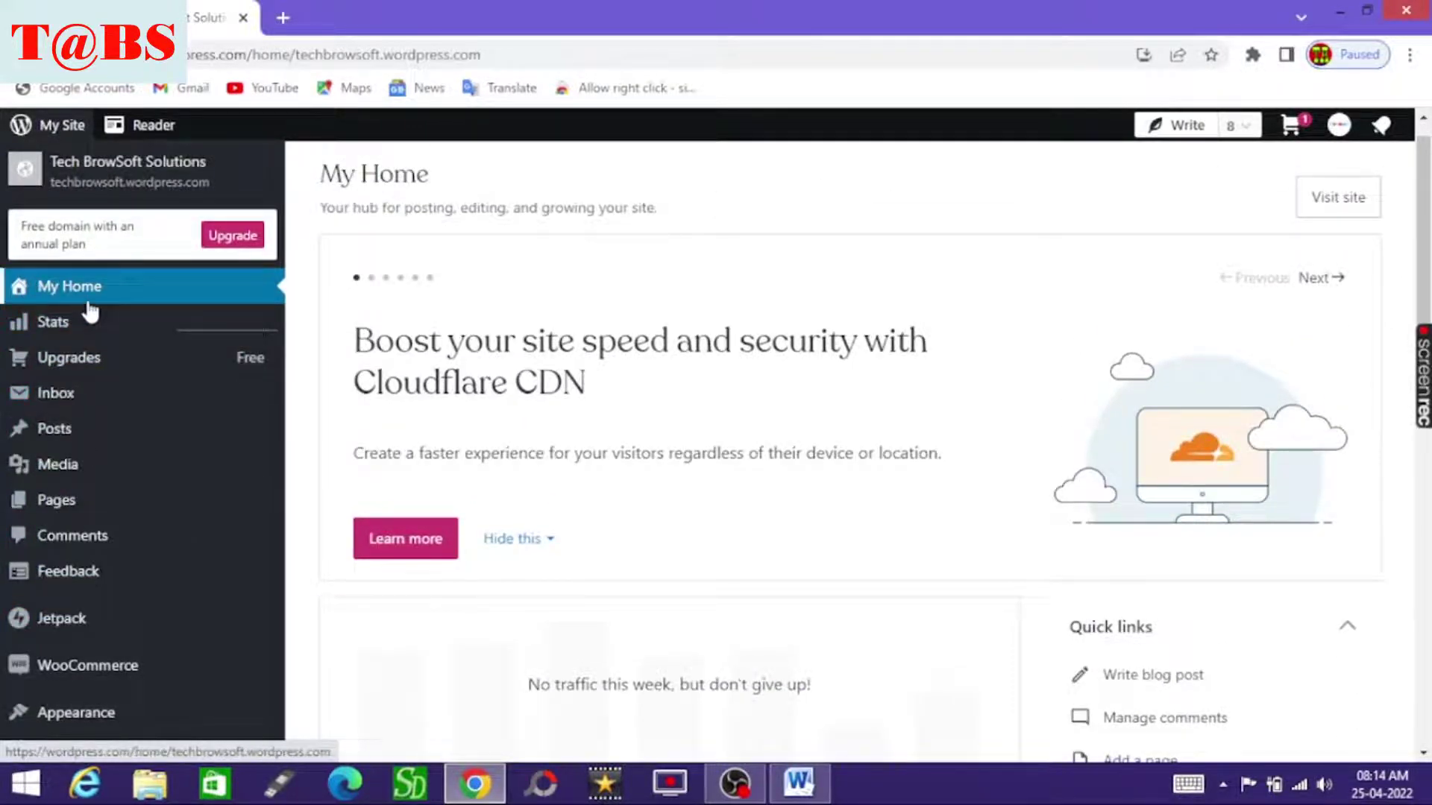
mouse_move(1417, 403)
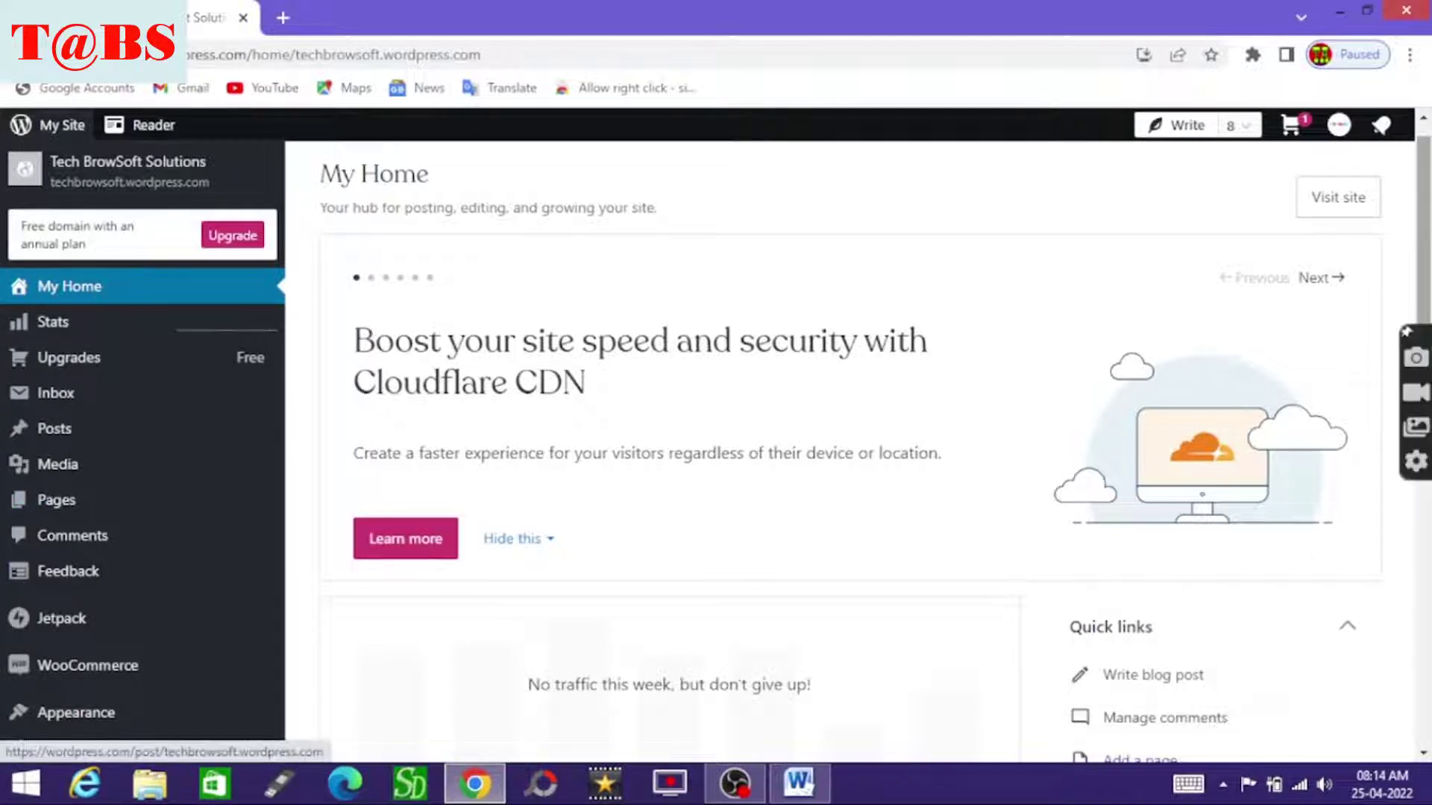
left_click_drag(1423, 200, 1424, 254)
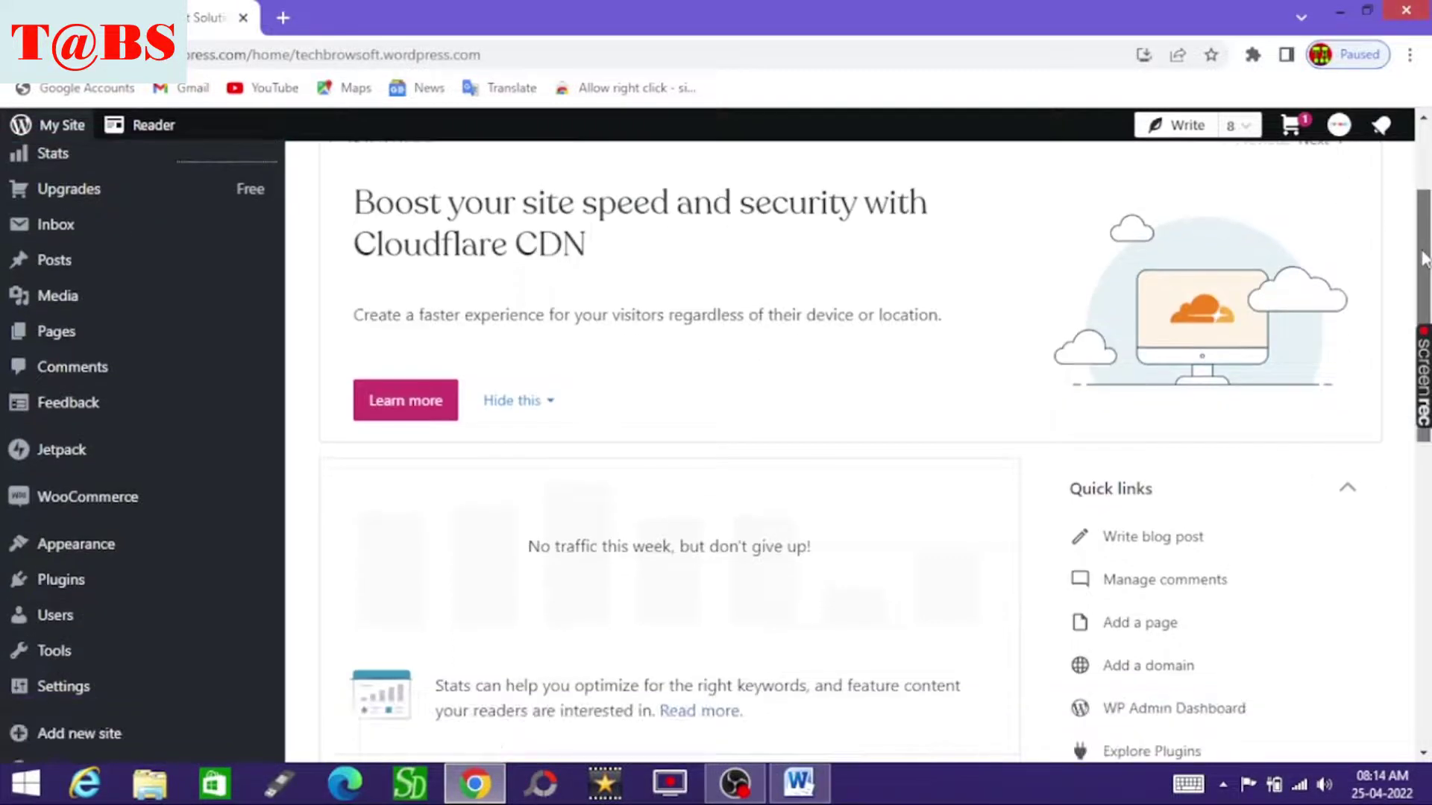
left_click(1147, 550)
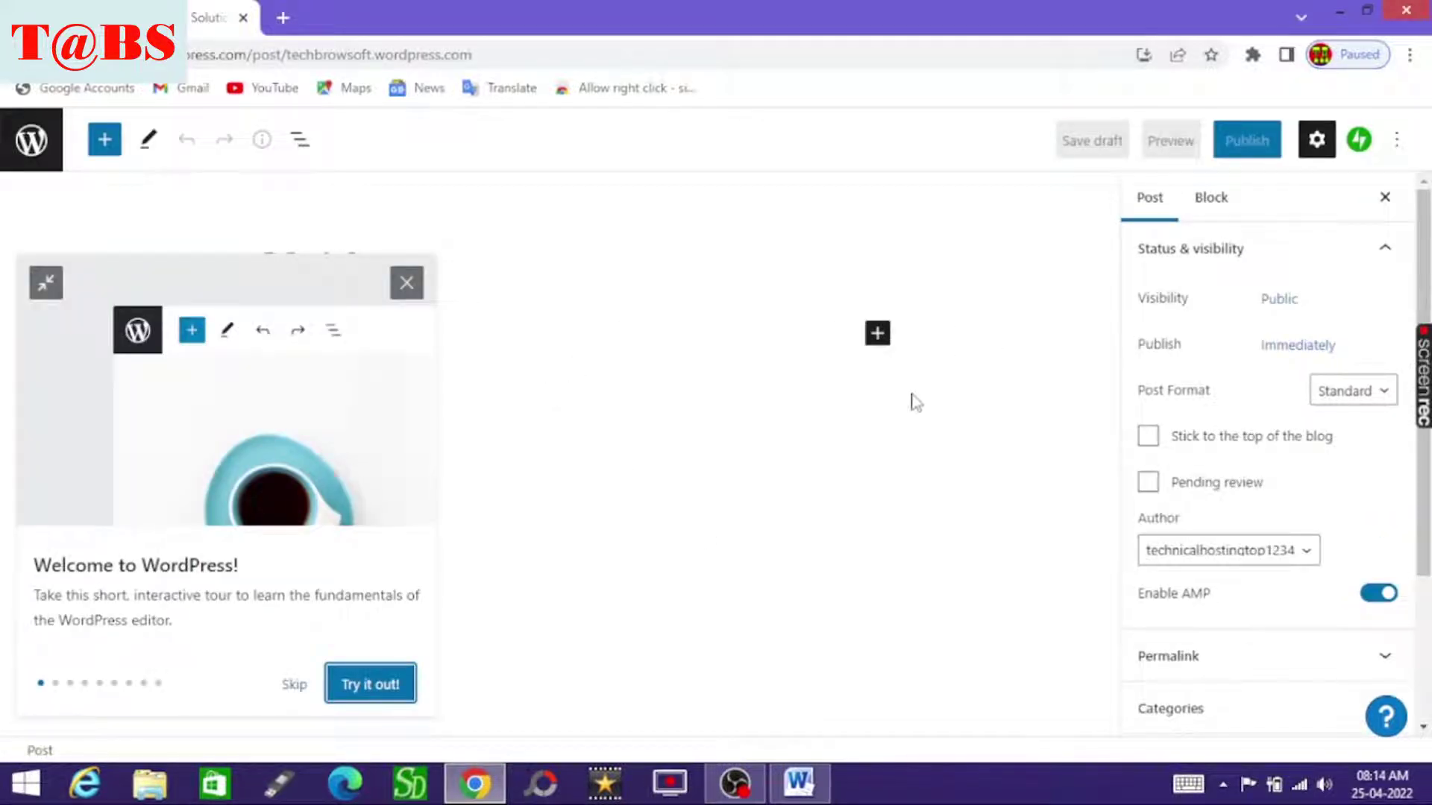
left_click(878, 336)
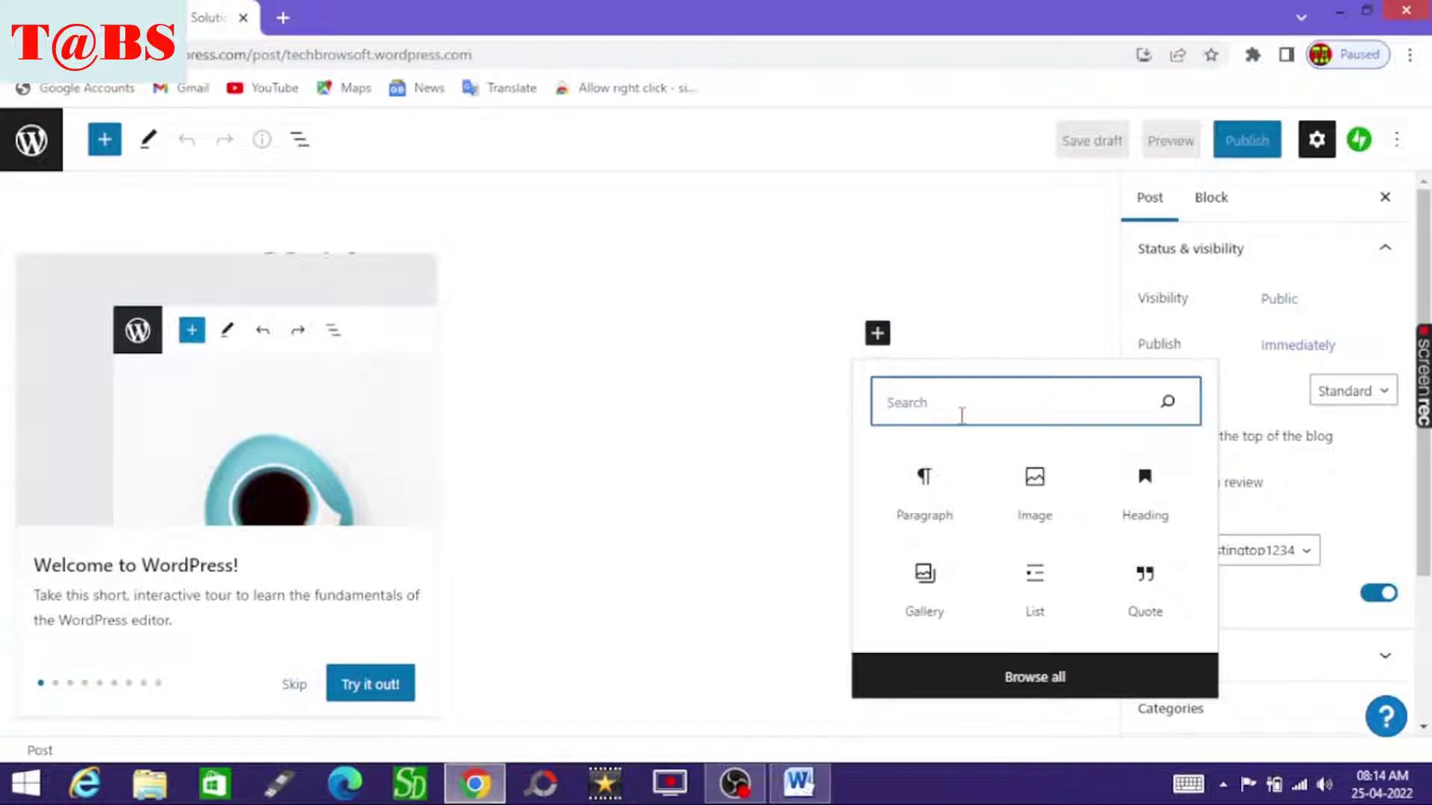
type("Demo")
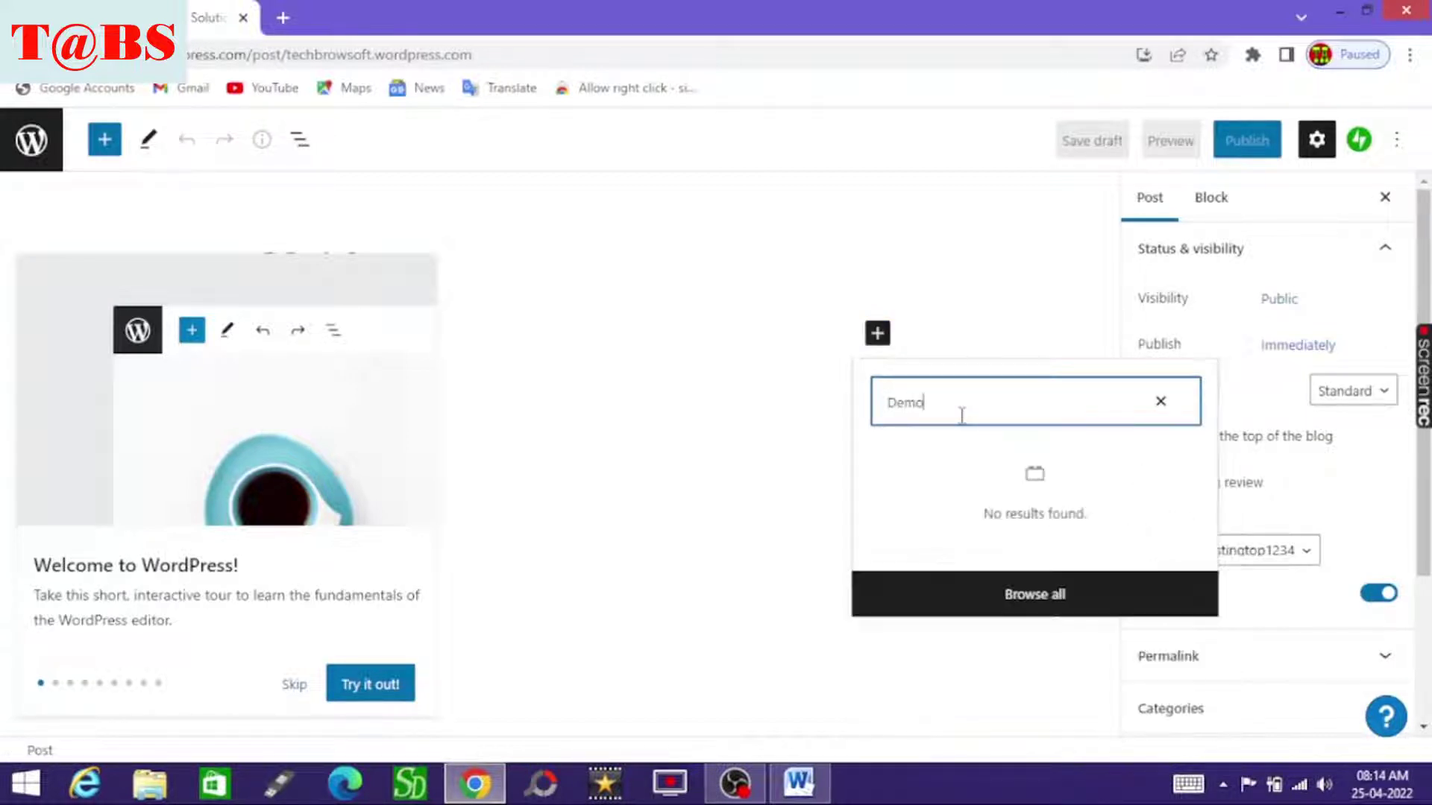
left_click(1023, 605)
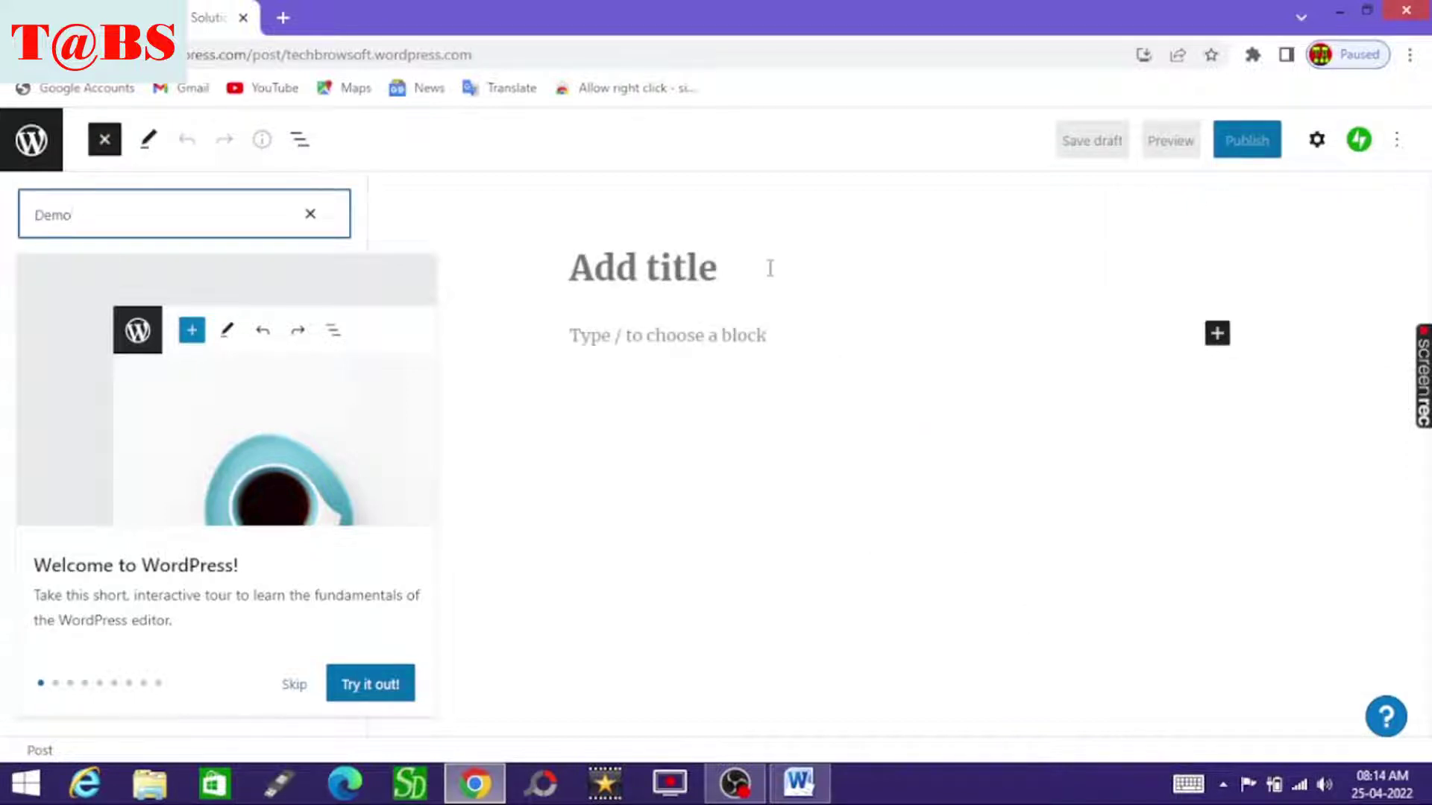
key("Escape")
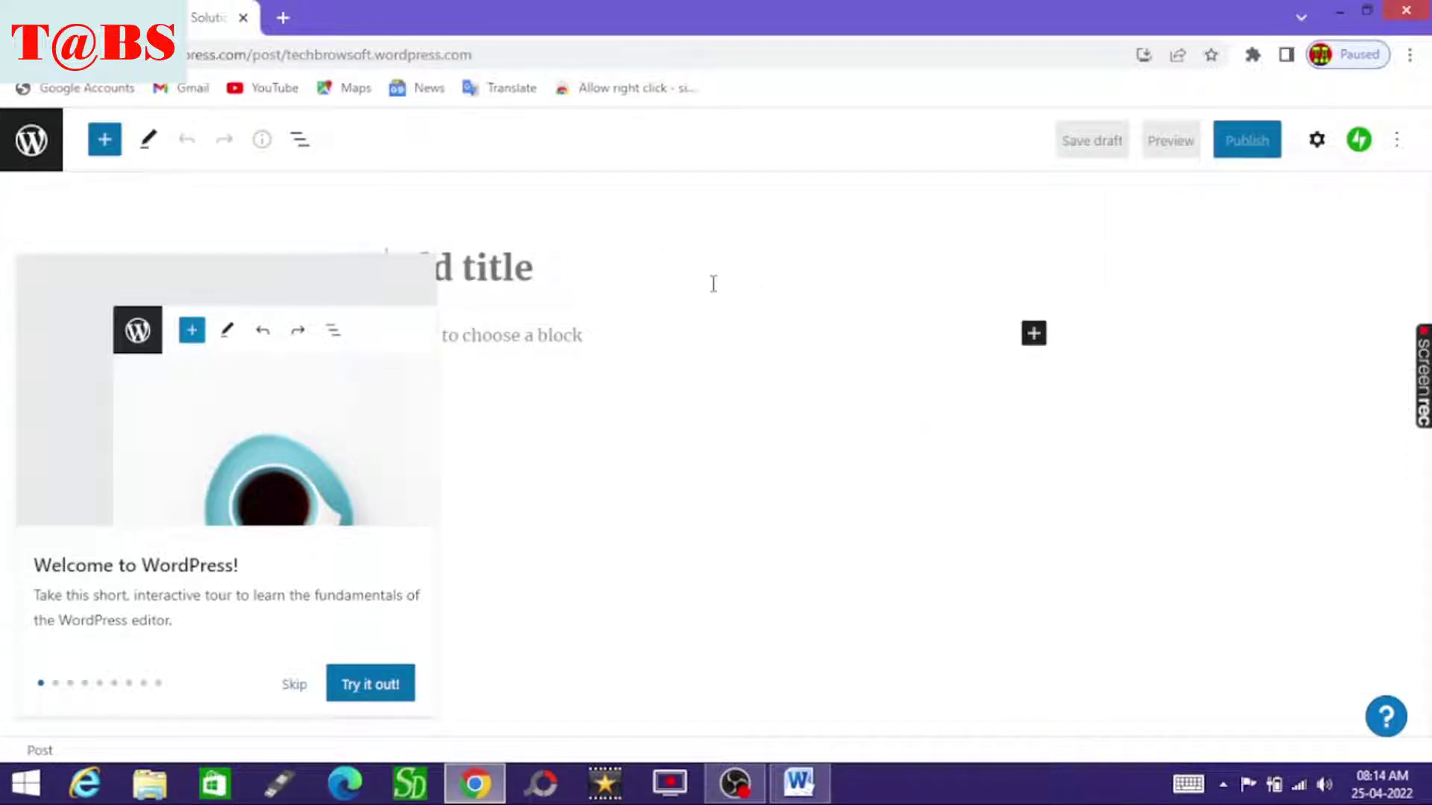
Step: Title the post "This is site for demo purpose" and publish it
type("This is")
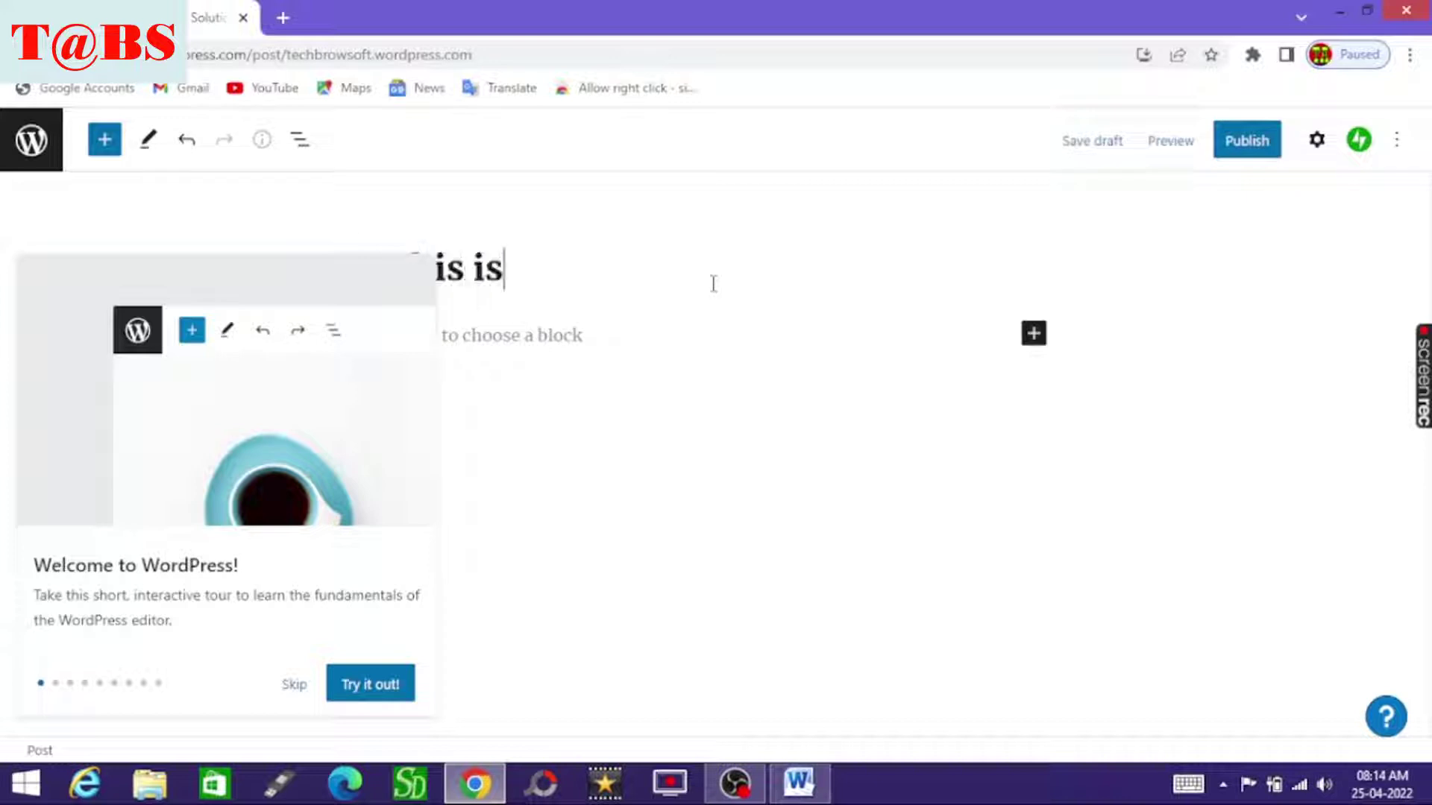
type(" site ")
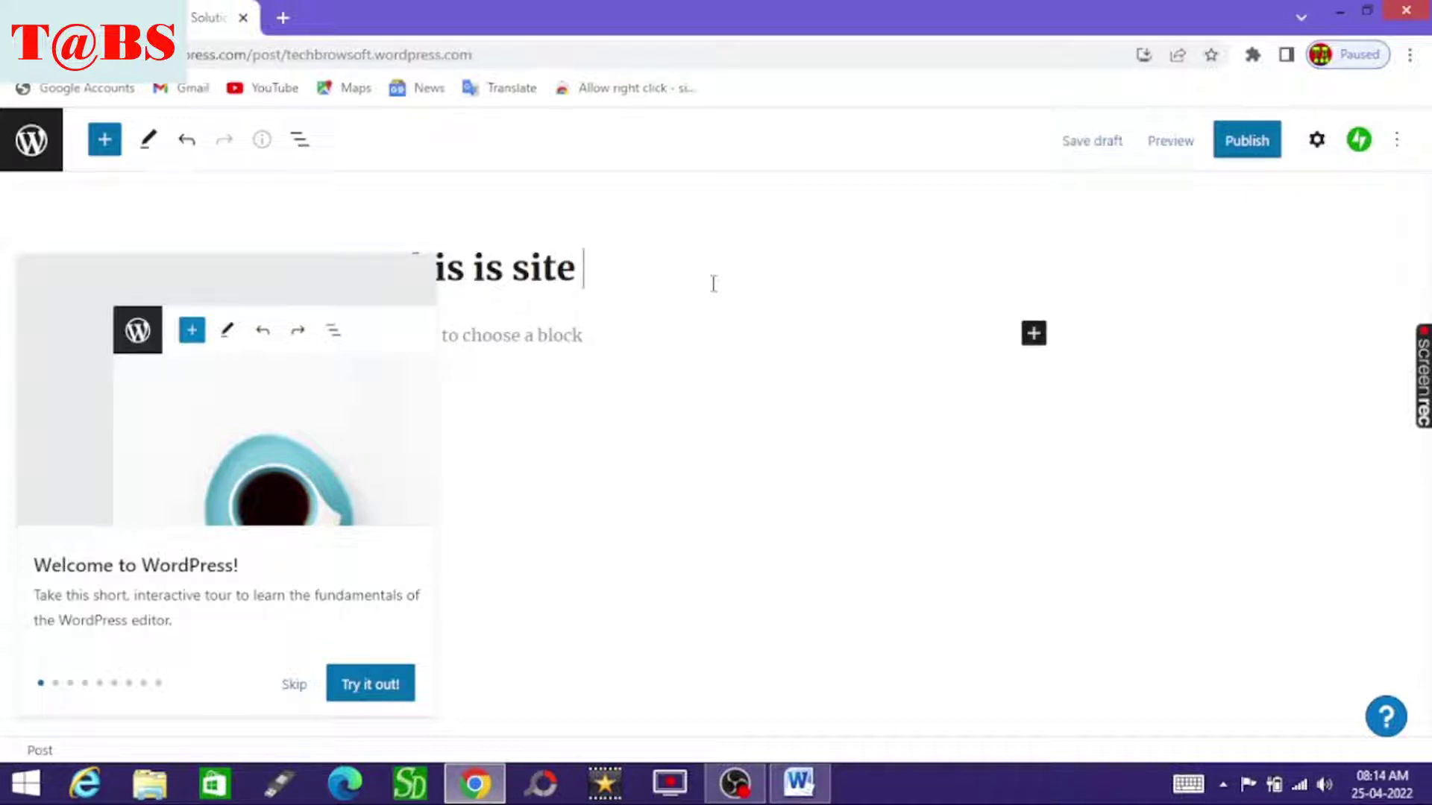
type("for demo ")
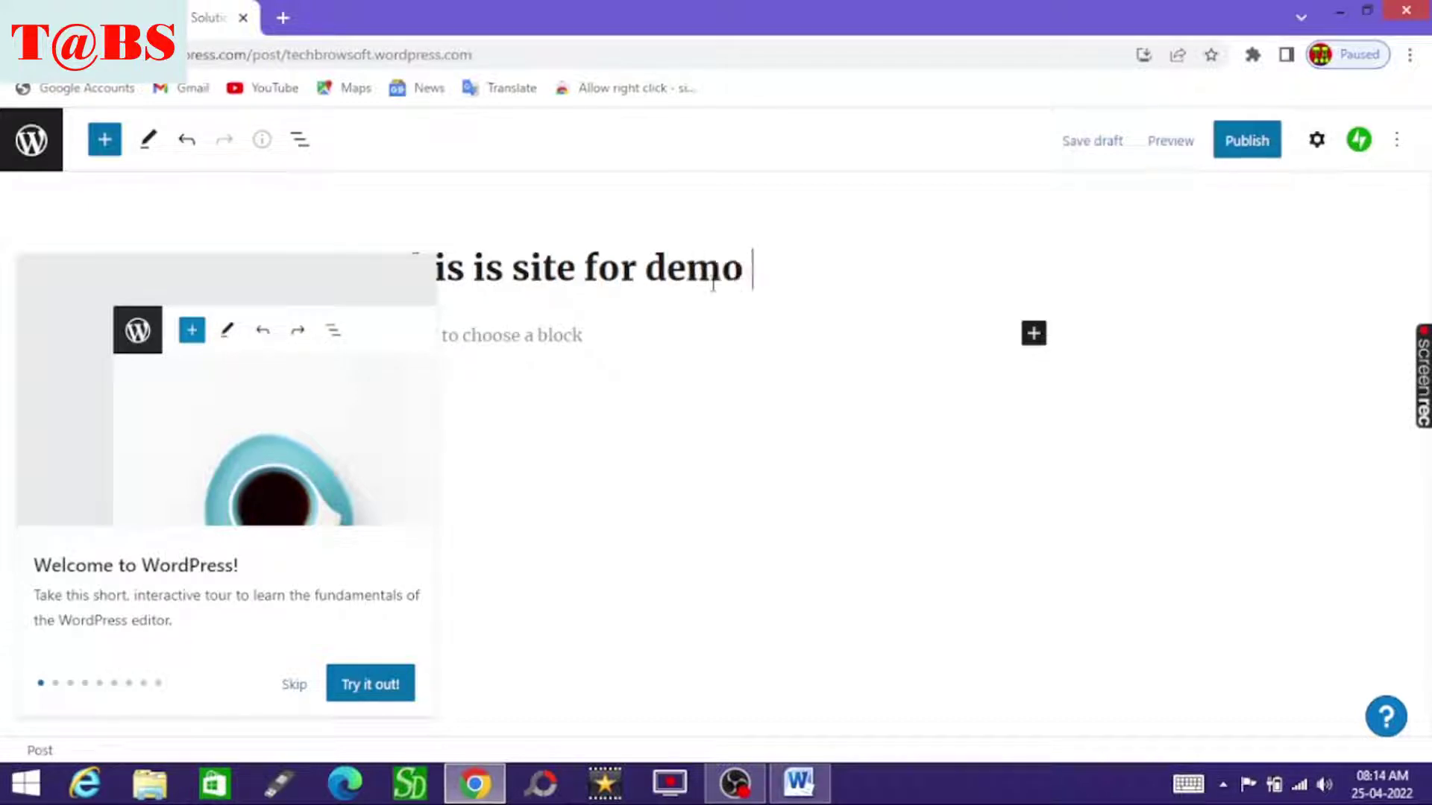
type("purpose")
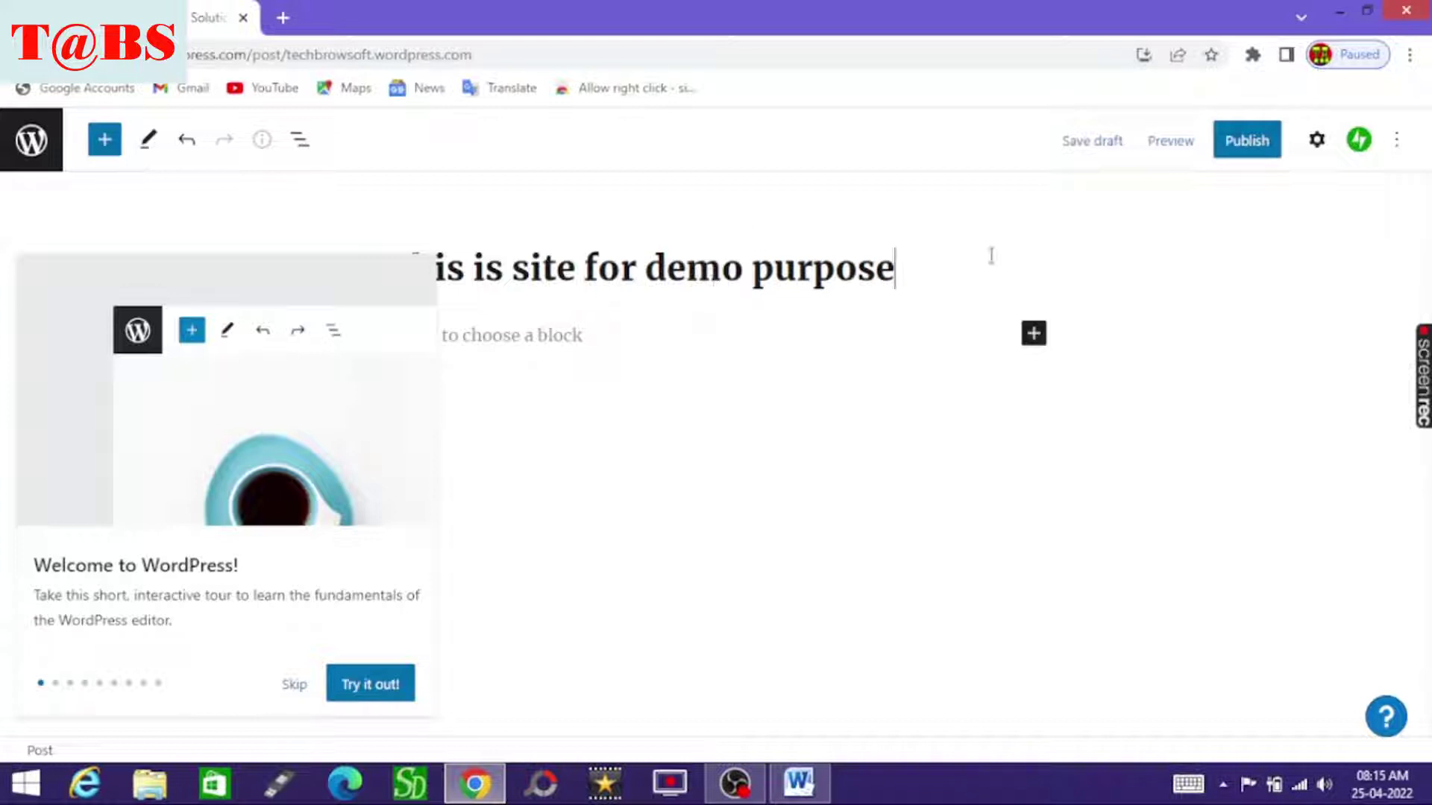
left_click(1262, 151)
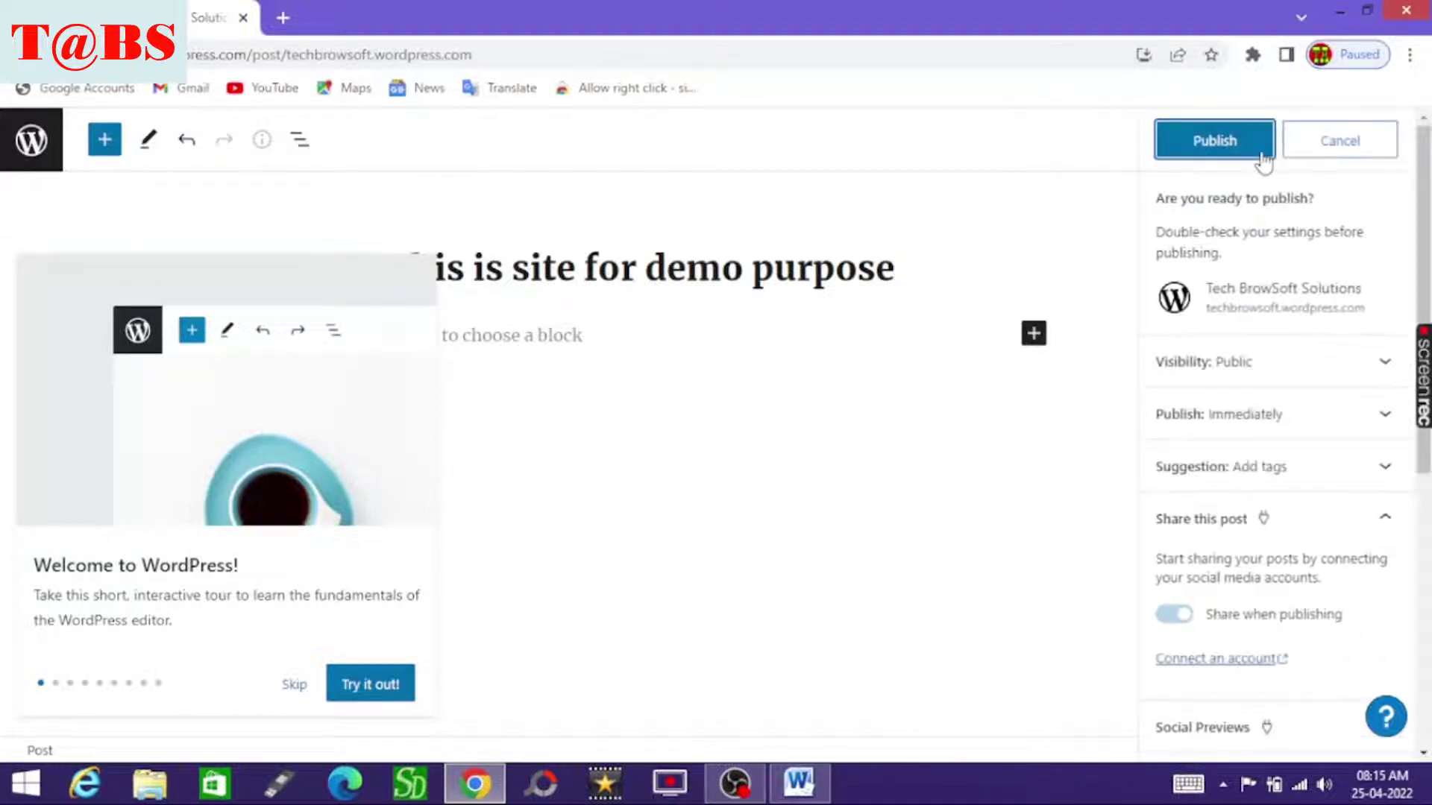
left_click(1221, 138)
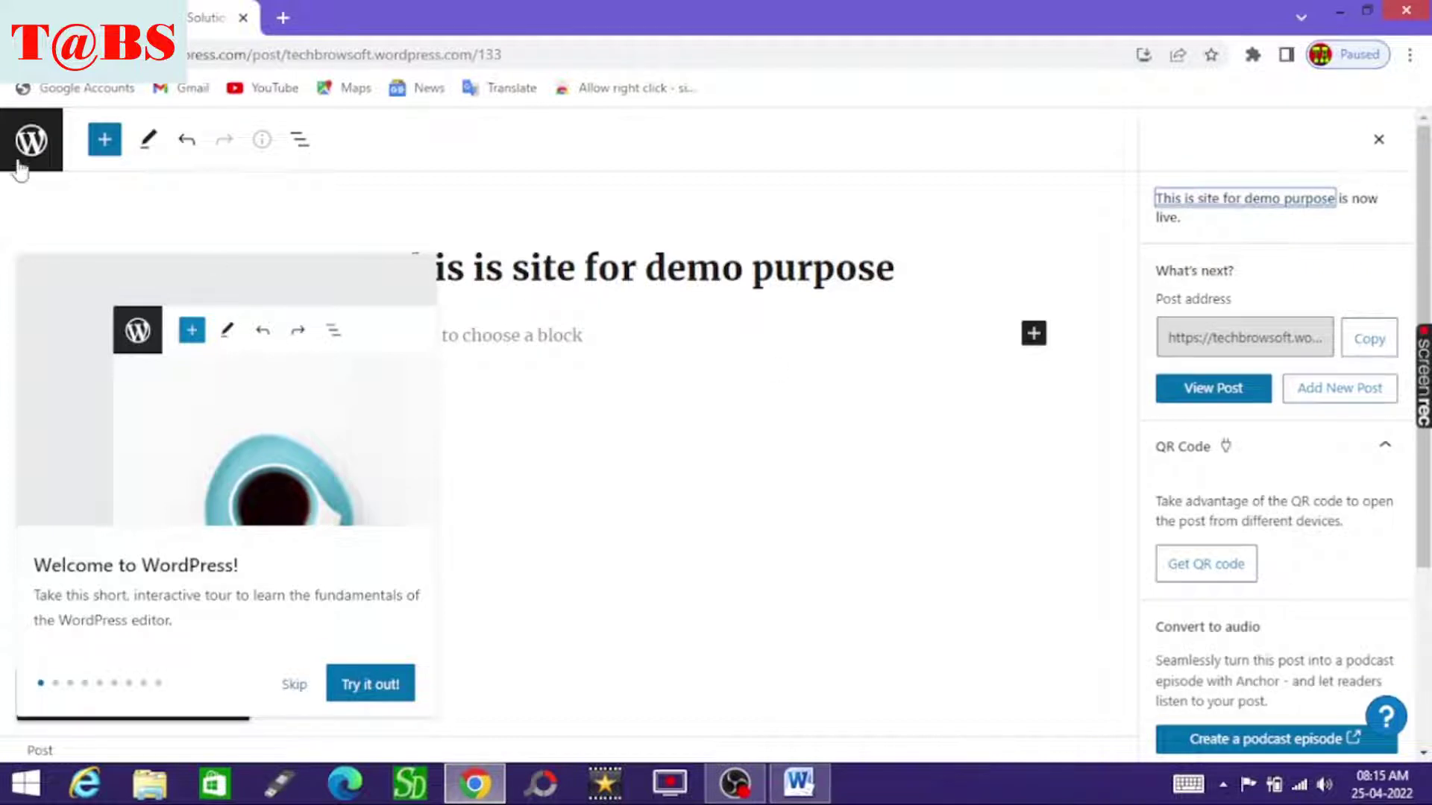
Step: Return to the site's My Home page and look over its quick links and help sections
left_click(19, 55)
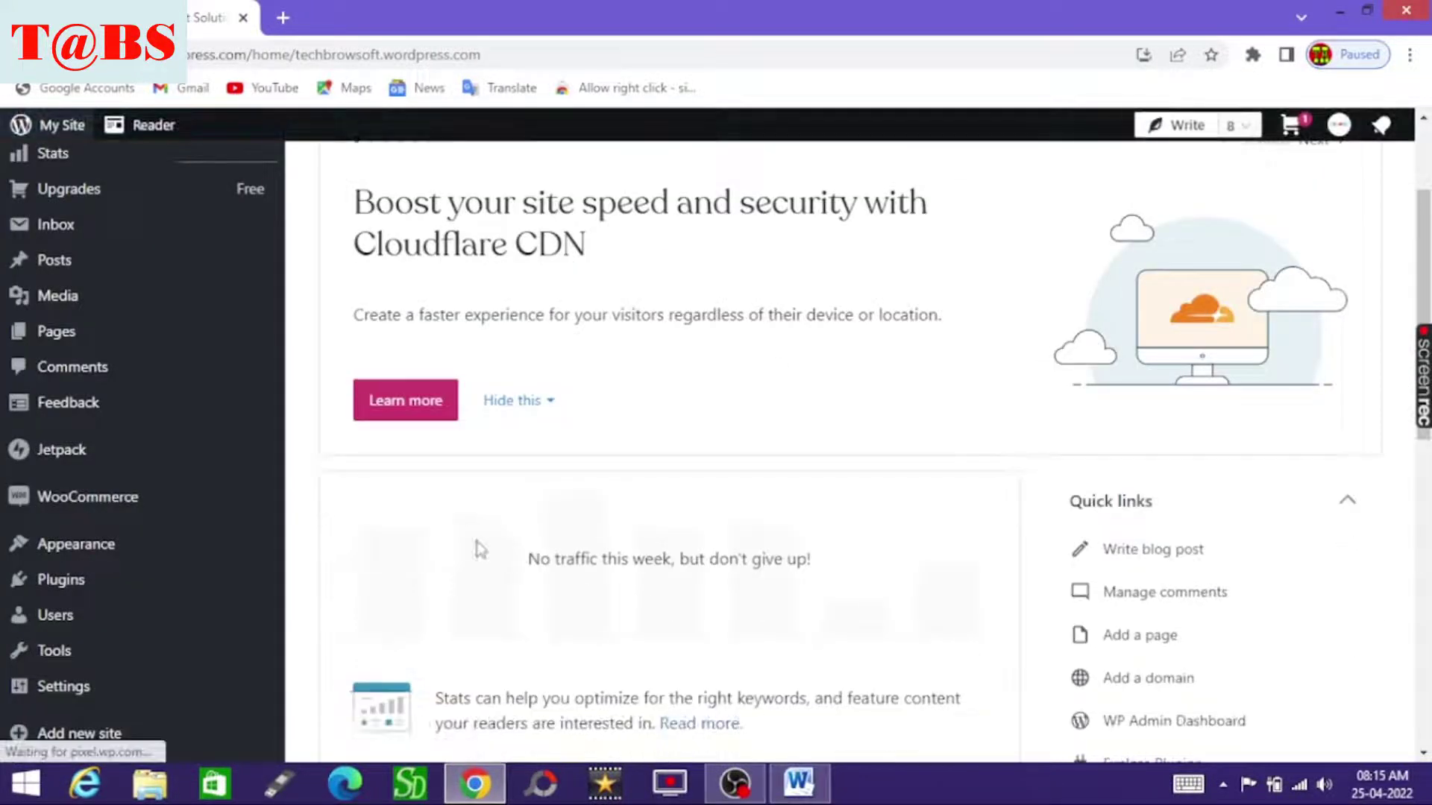
left_click_drag(1423, 279, 1423, 331)
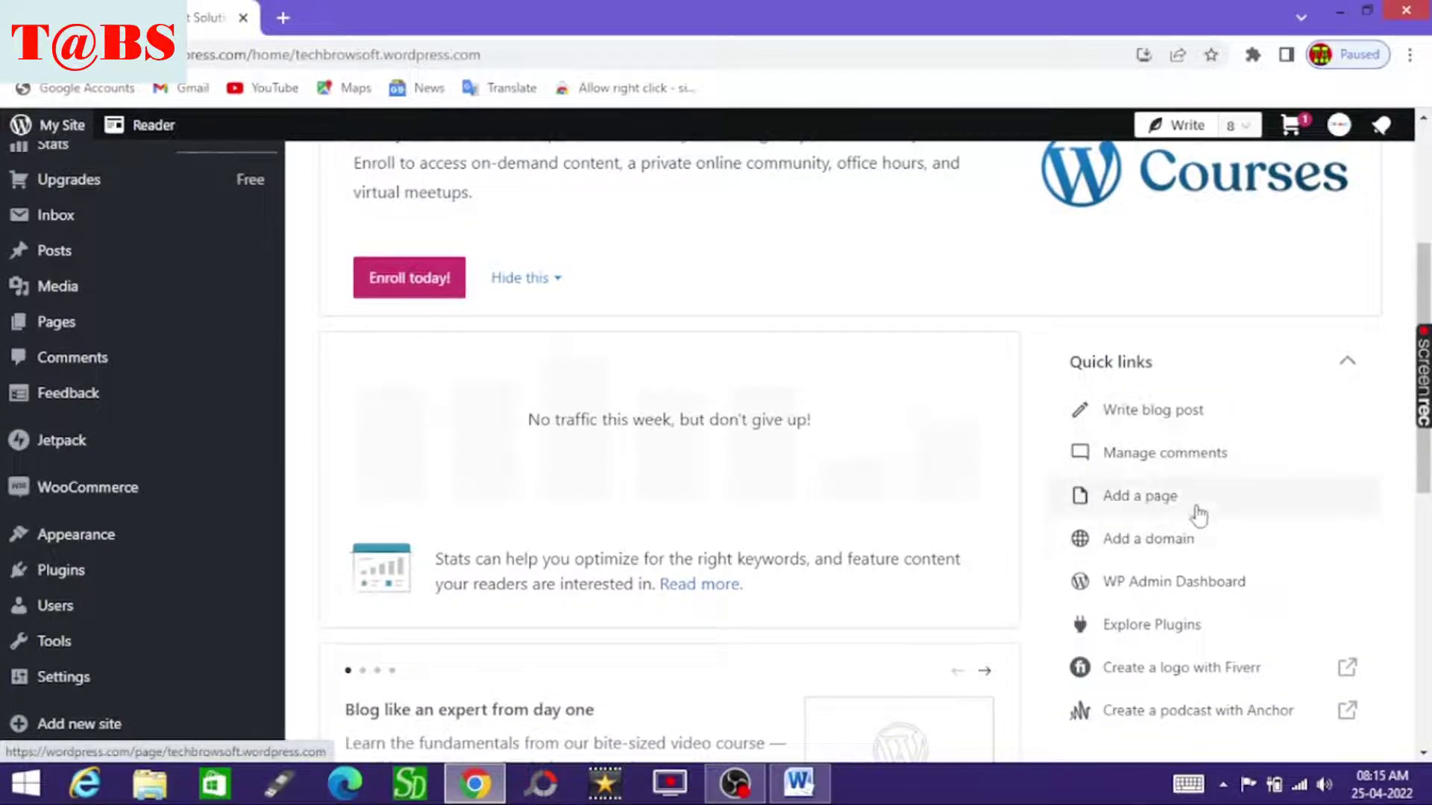
left_click_drag(1427, 472, 1415, 585)
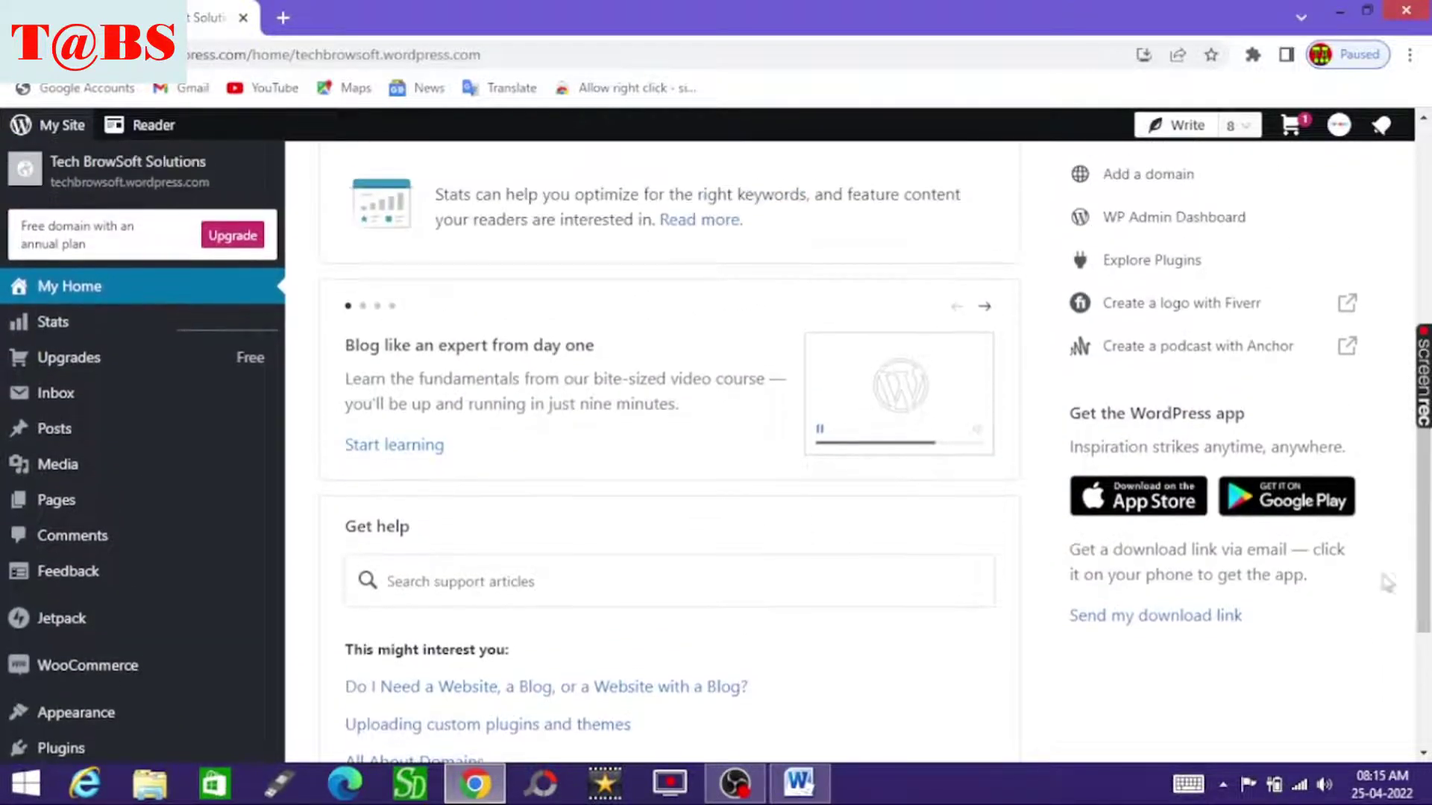
Step: Open the upgrade plans and compare the features of WordPress Free and WordPress Pro
mouse_move(140, 370)
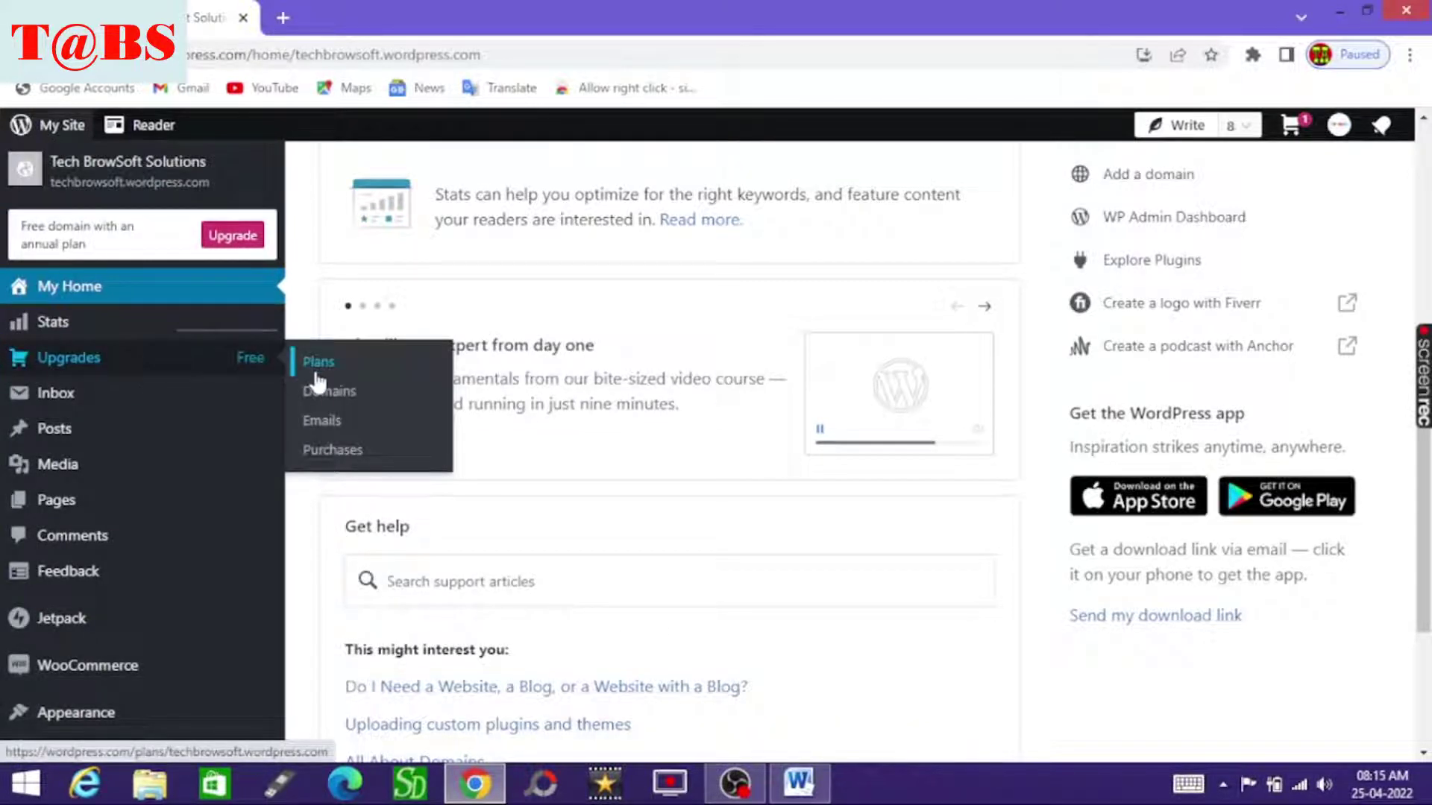
left_click(360, 373)
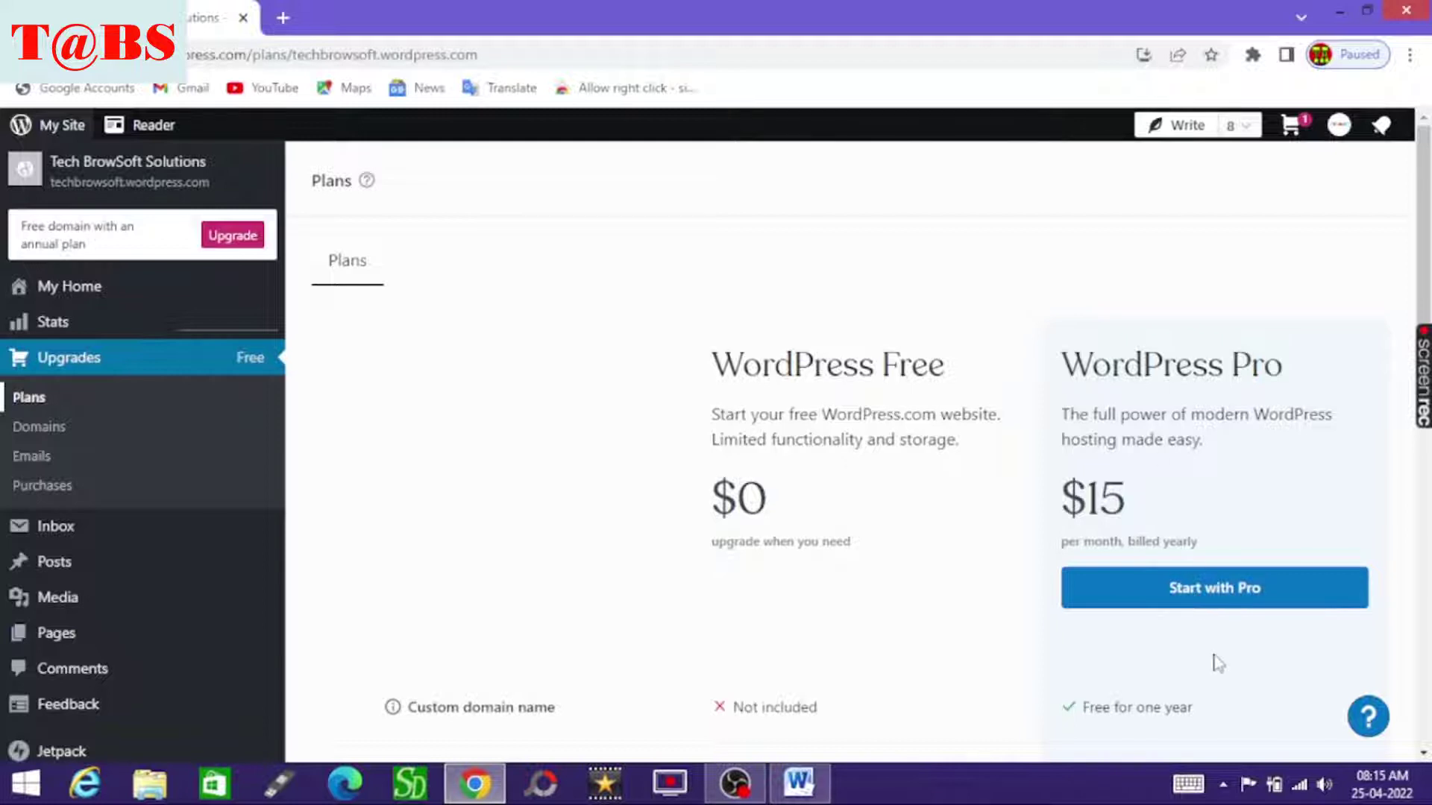
scroll(1372, 298, "down", 5)
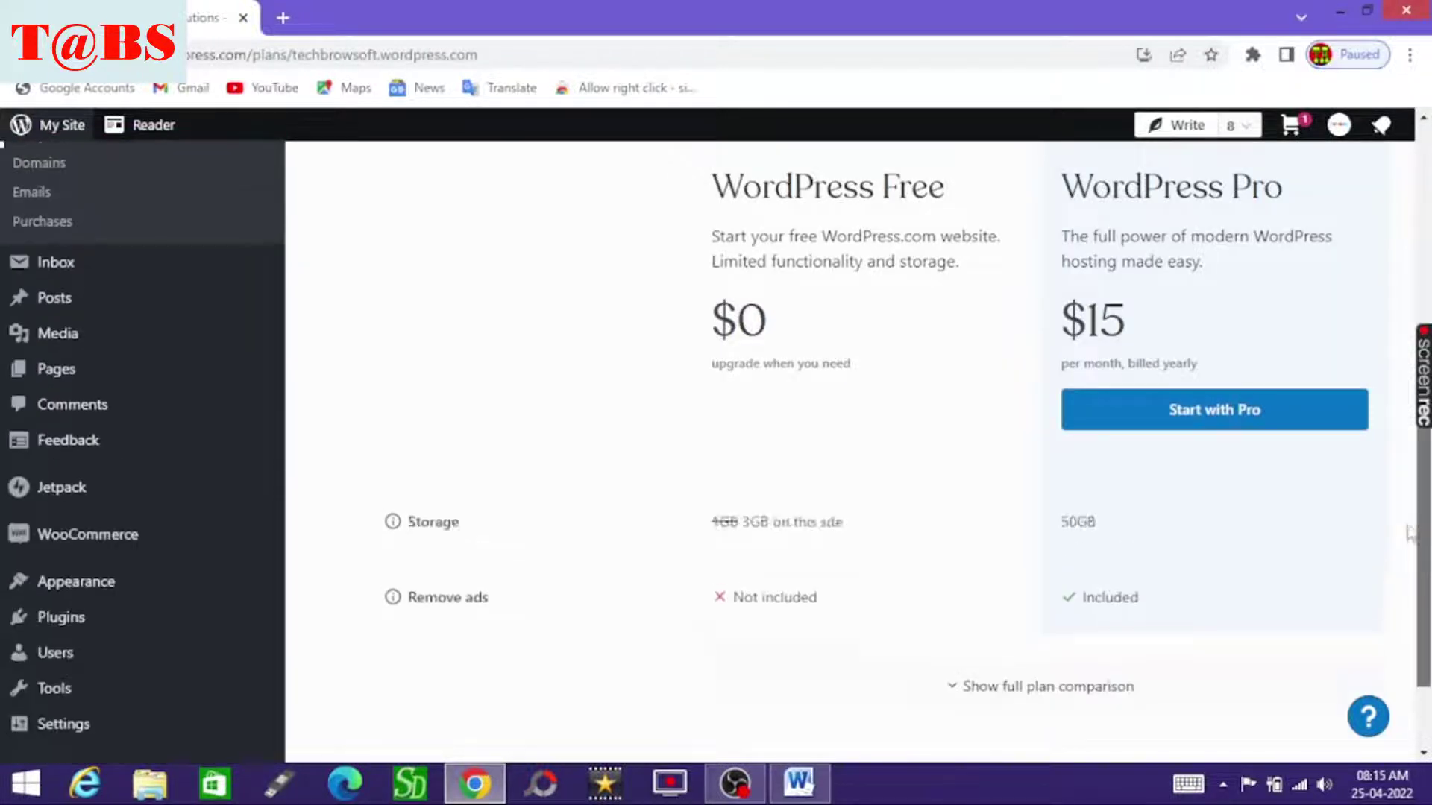
scroll(1350, 224, "up", 5)
left_click_drag(1423, 272, 1404, 511)
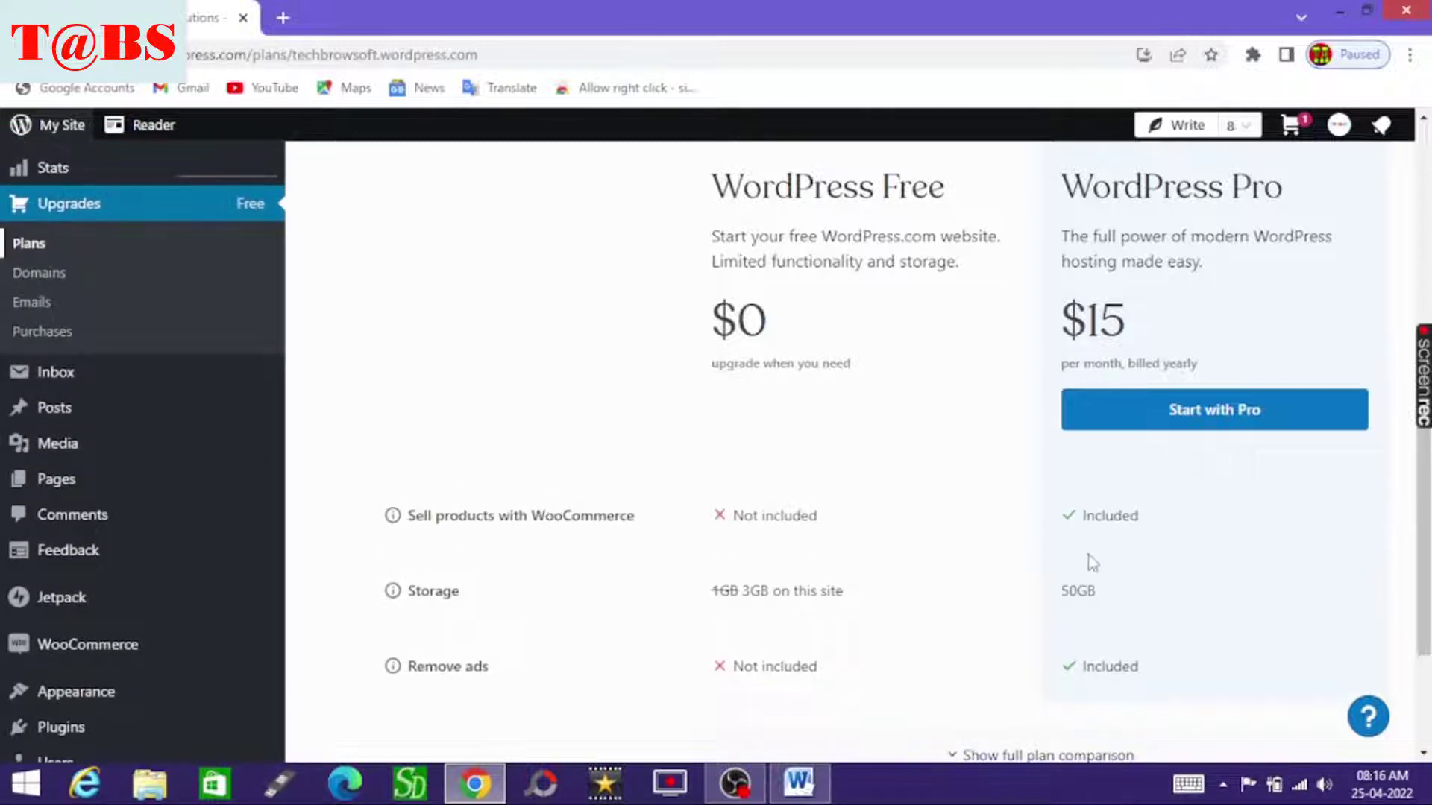
left_click_drag(1422, 578, 1393, 346)
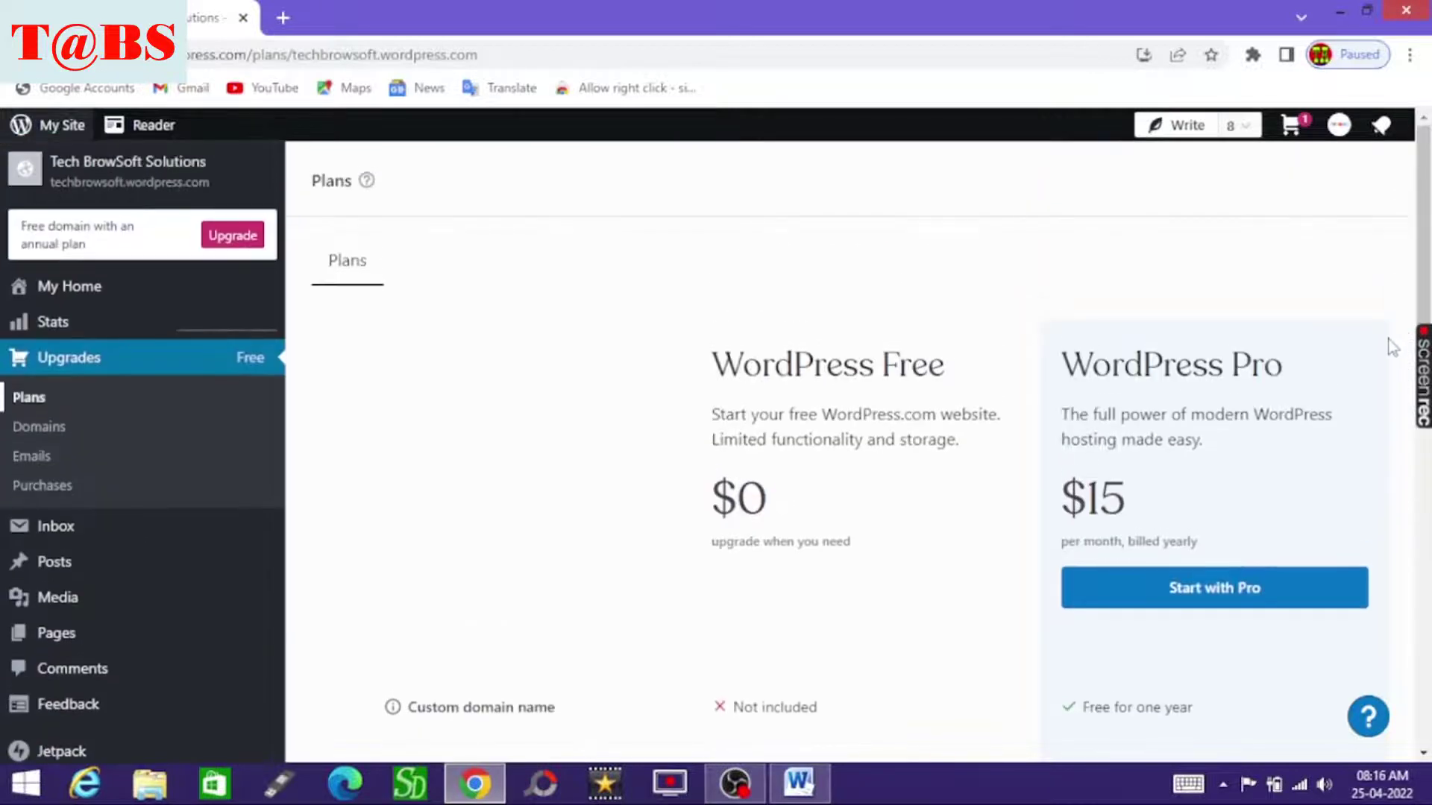
Step: View the Emails page under the site's upgrades and go back to the plans
left_click(45, 457)
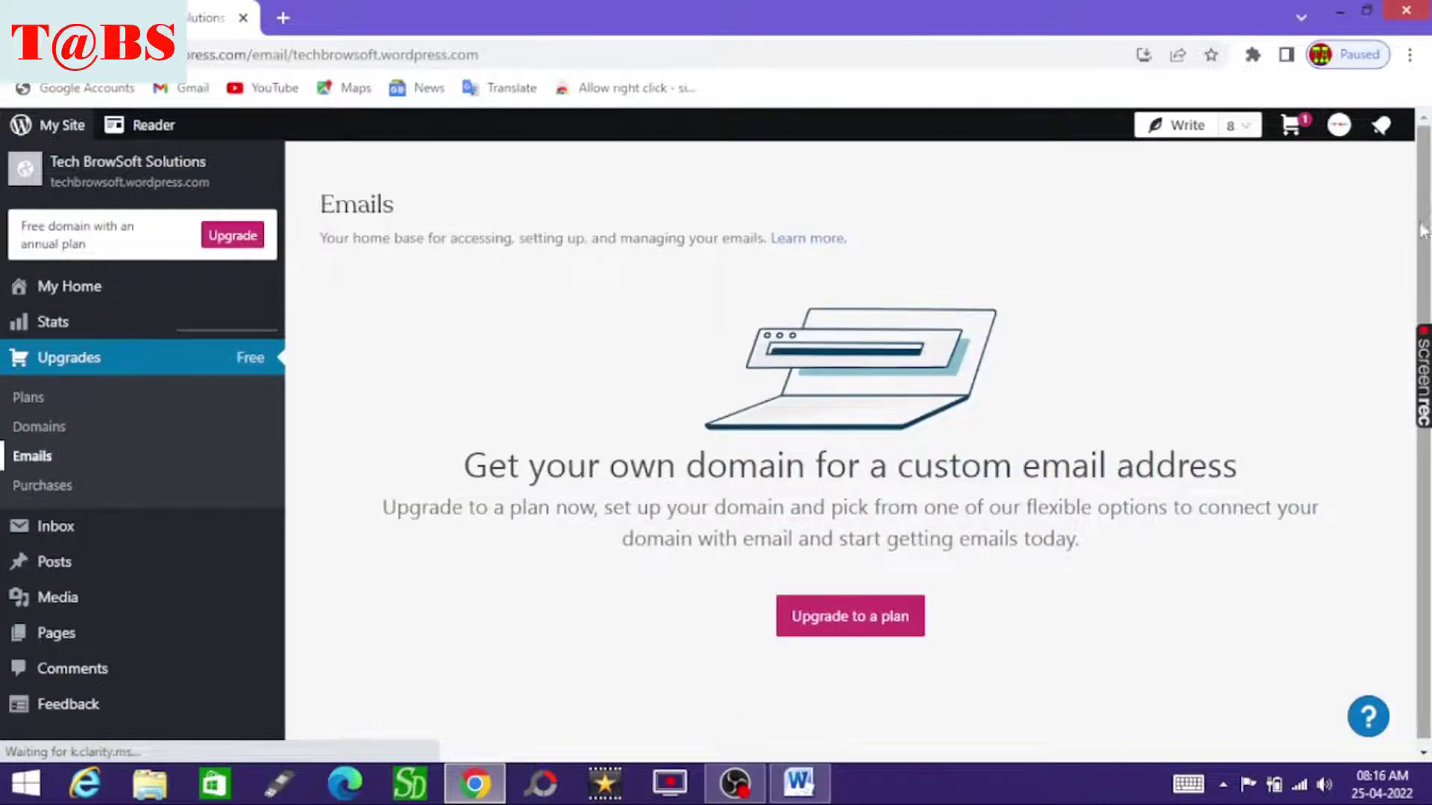
left_click_drag(1422, 227, 1402, 110)
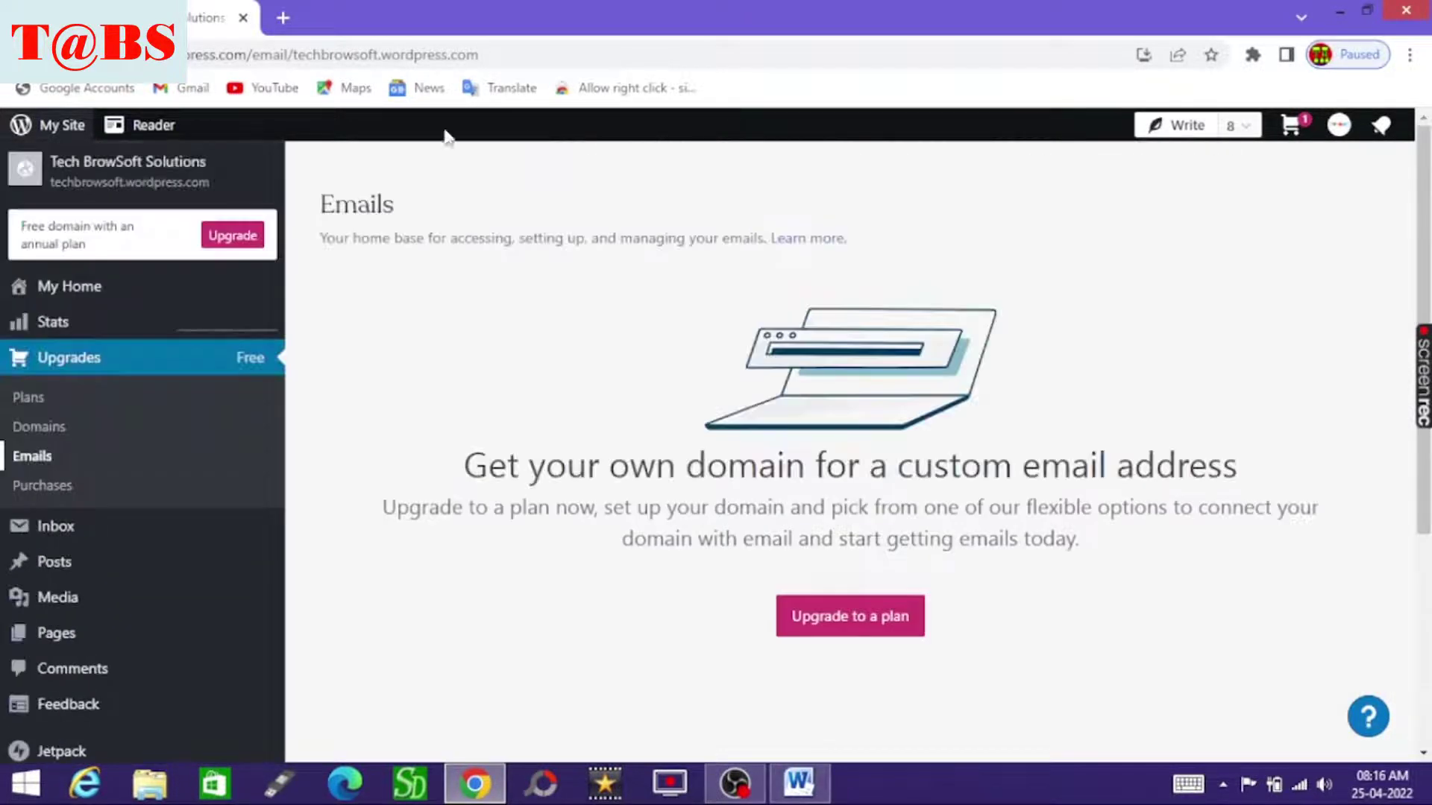
key("alt+Left")
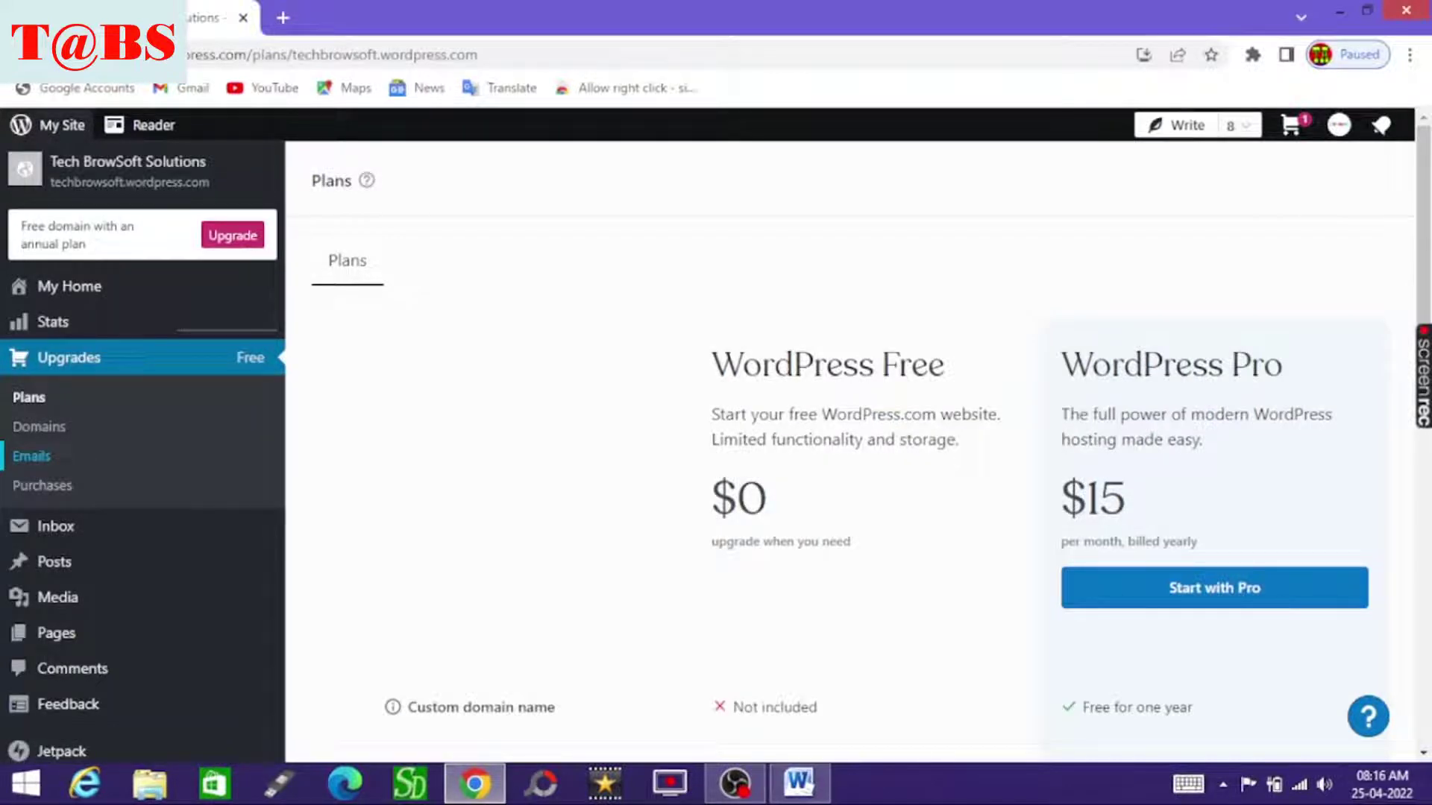
Step: Return to My Home and view the site's daily traffic statistics
key("alt+Left")
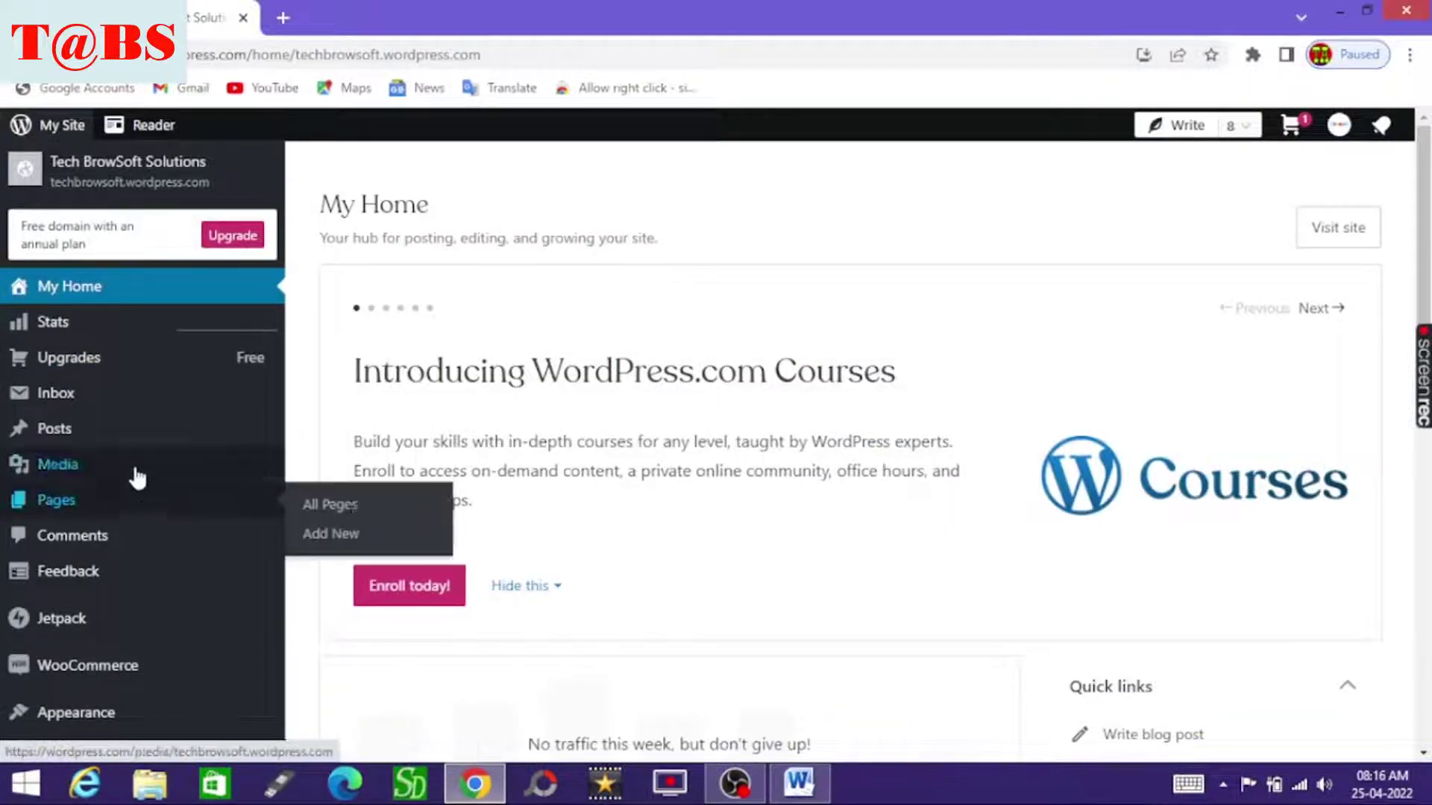
left_click(103, 325)
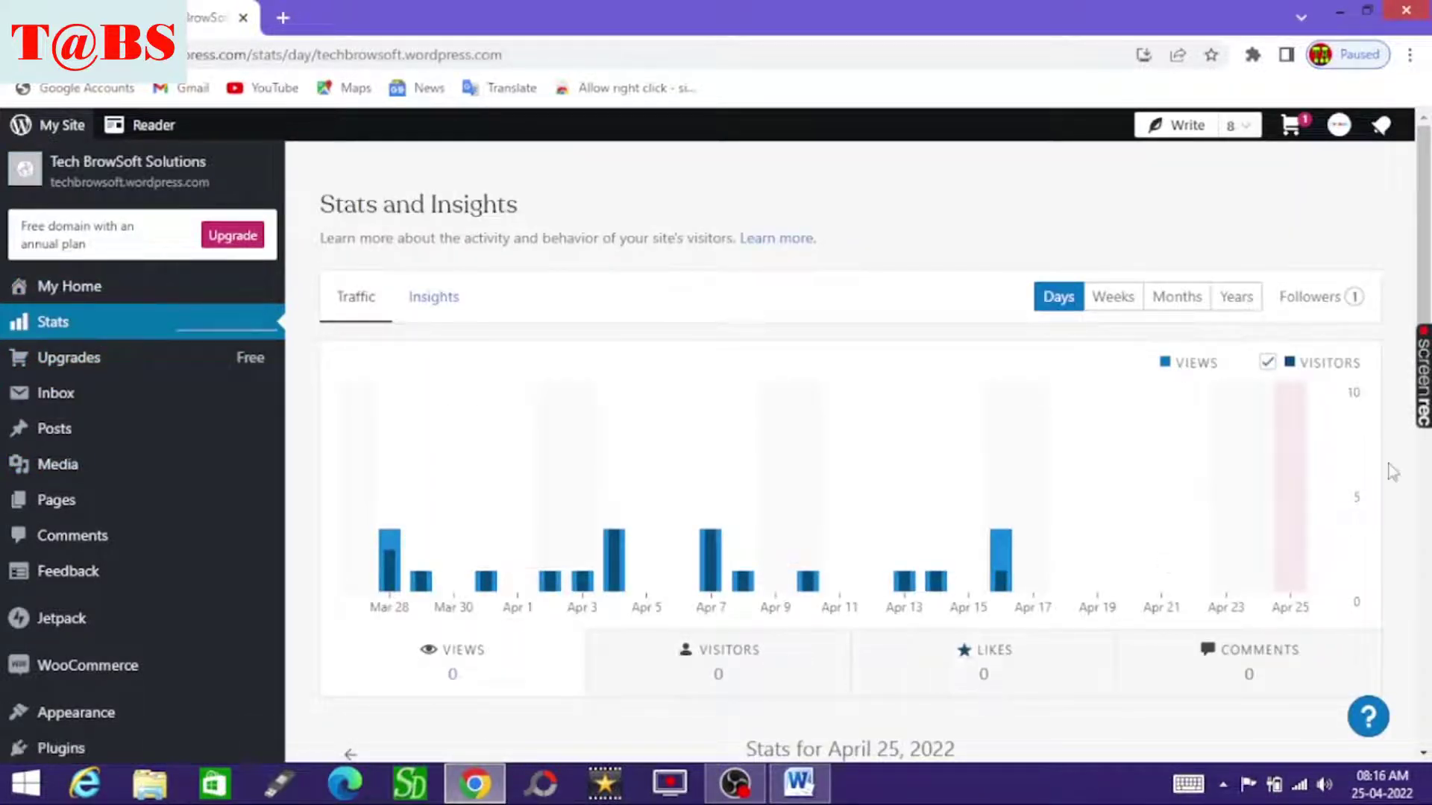
left_click_drag(1424, 200, 1416, 146)
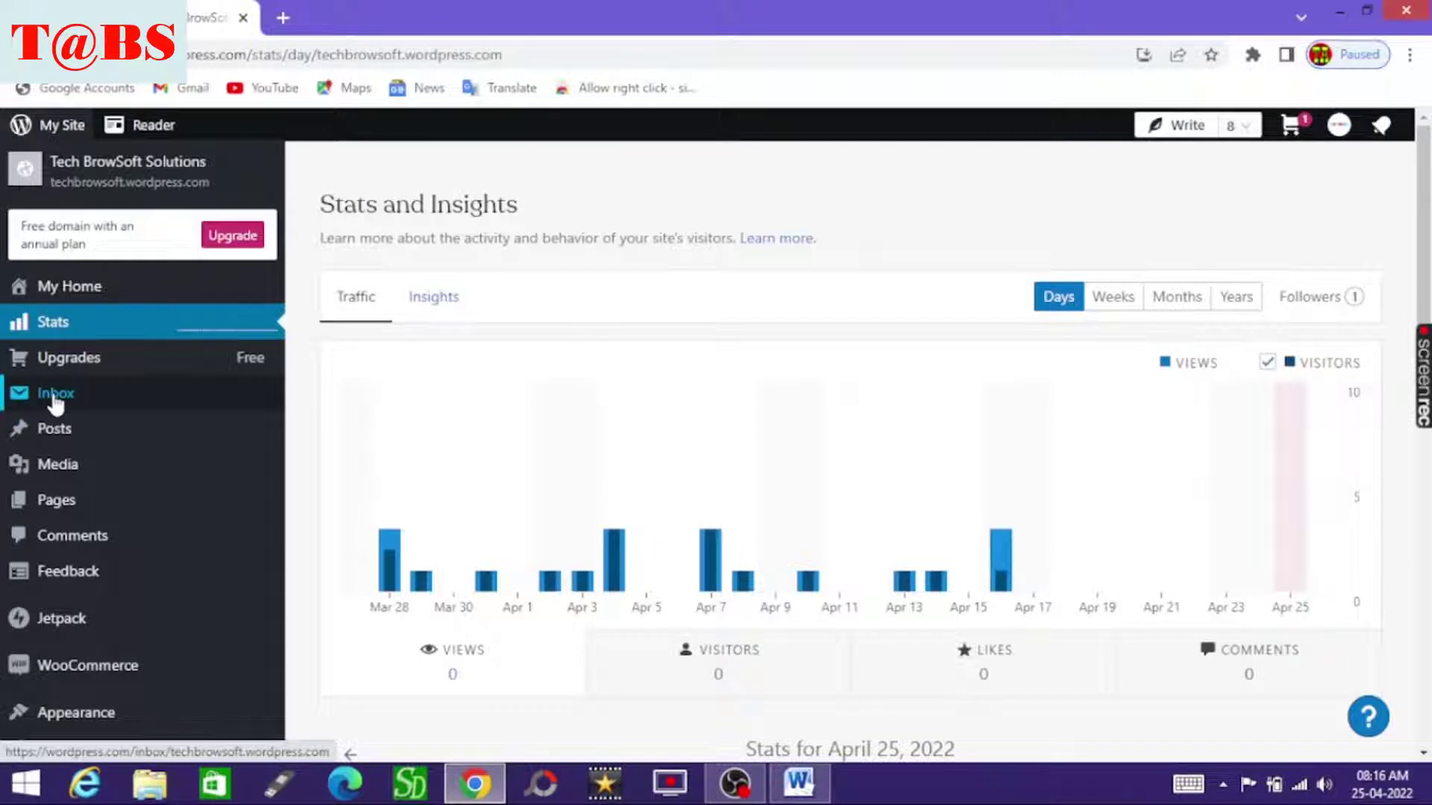
Step: Open the site's media library, look through all its items and filter them to images
left_click(79, 468)
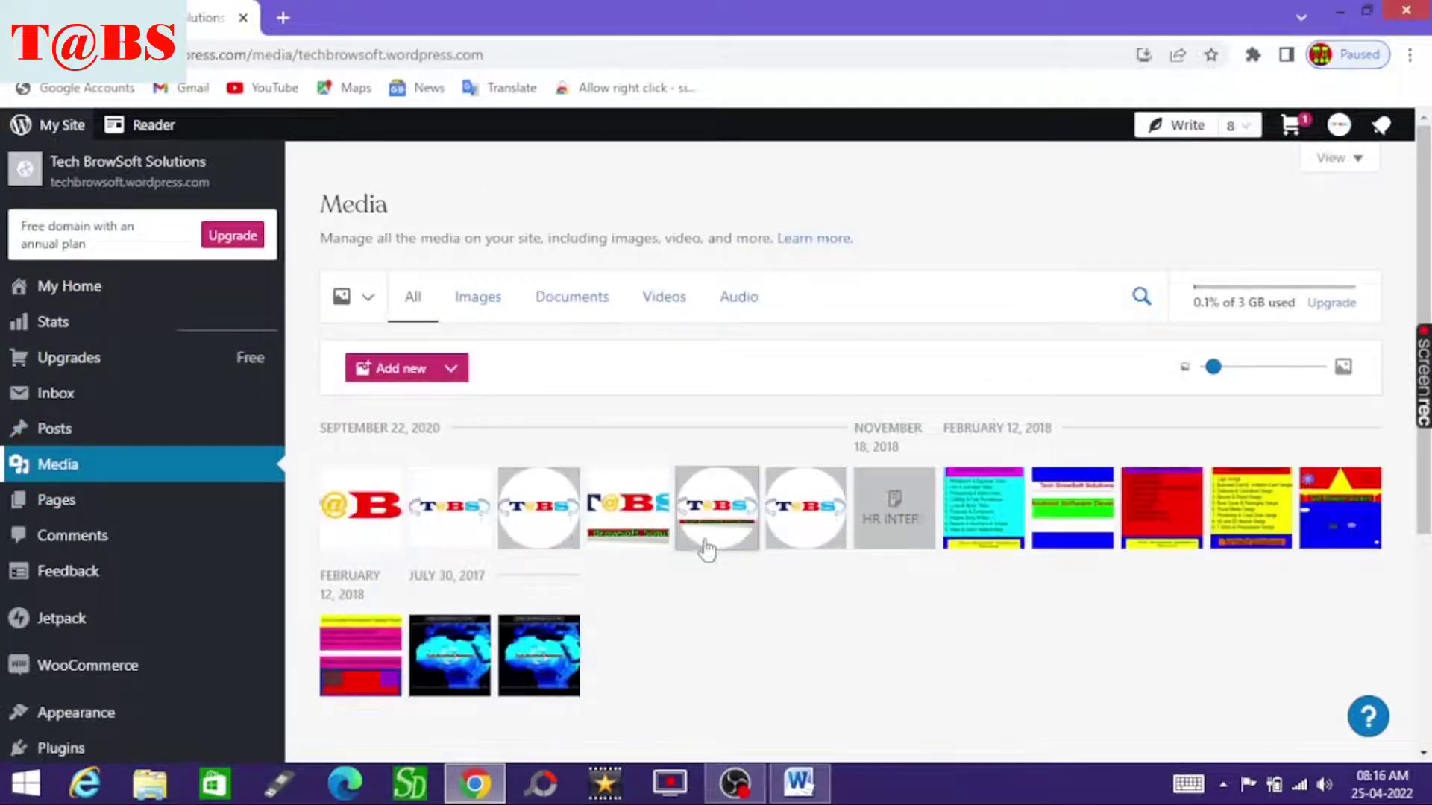
scroll(1023, 400, "down", 2)
scroll(1022, 400, "down", 3)
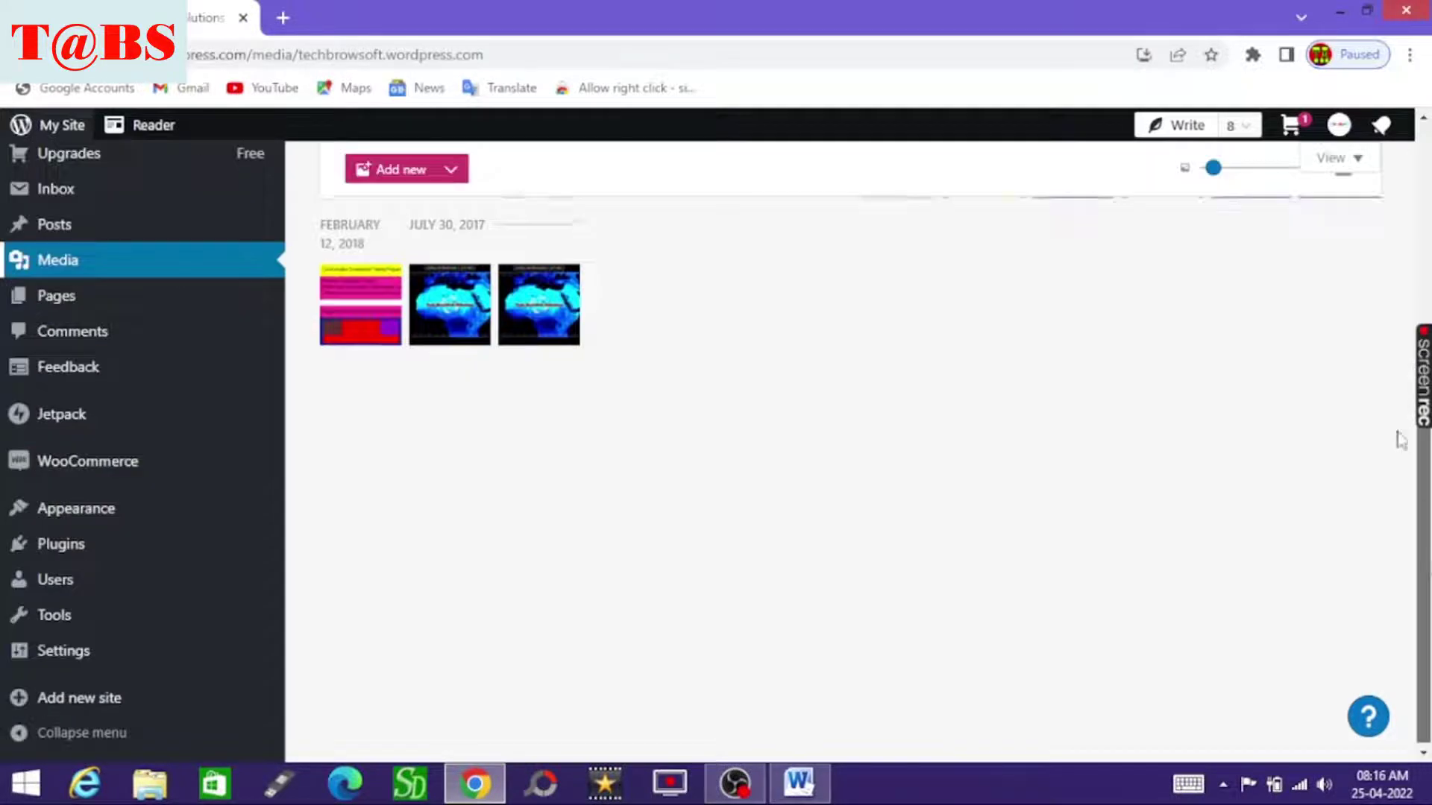
scroll(1023, 399, "up", 5)
left_click(495, 195)
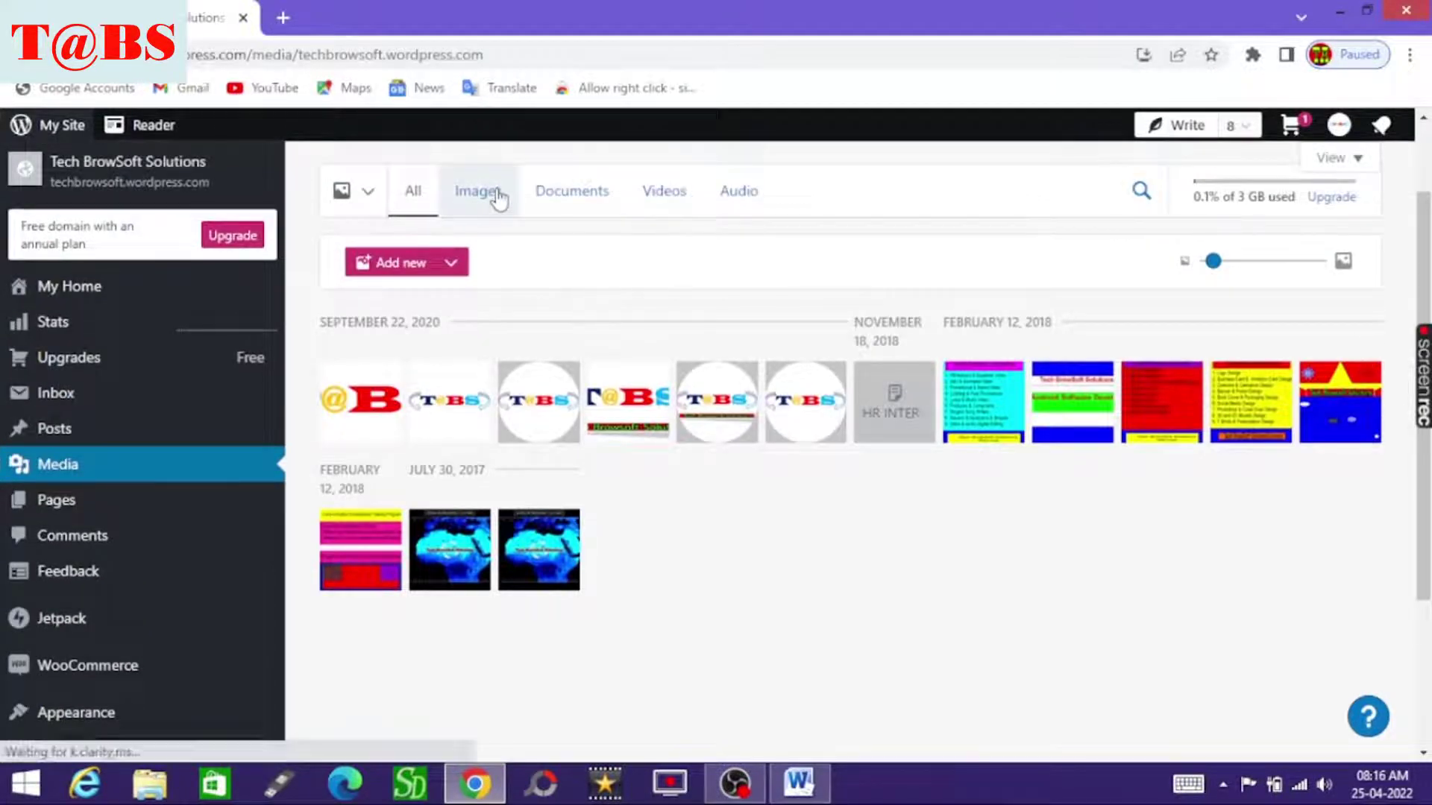
Step: Filter the media library to documents and delete the HR document dated November 18, 2018
left_click(575, 312)
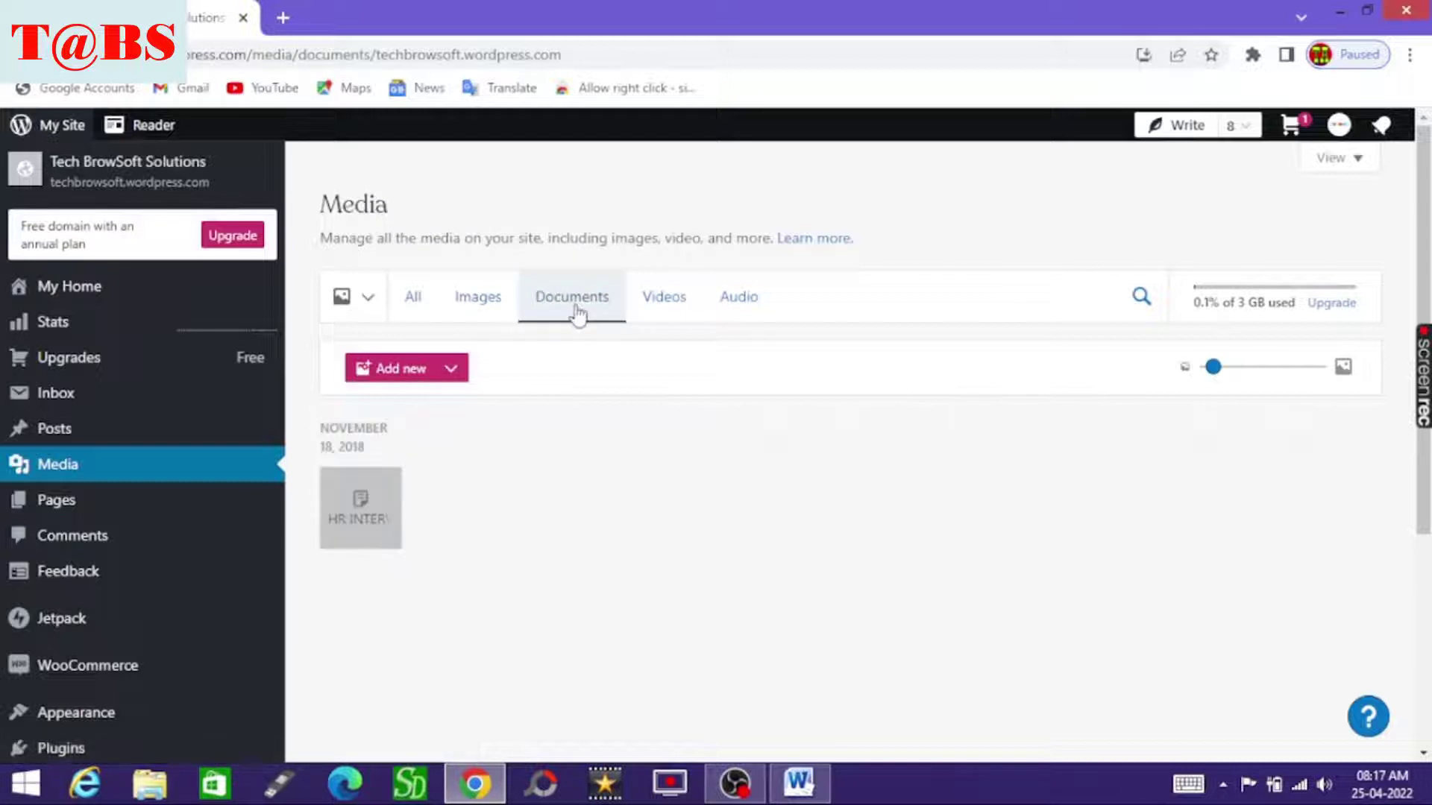
left_click(371, 507)
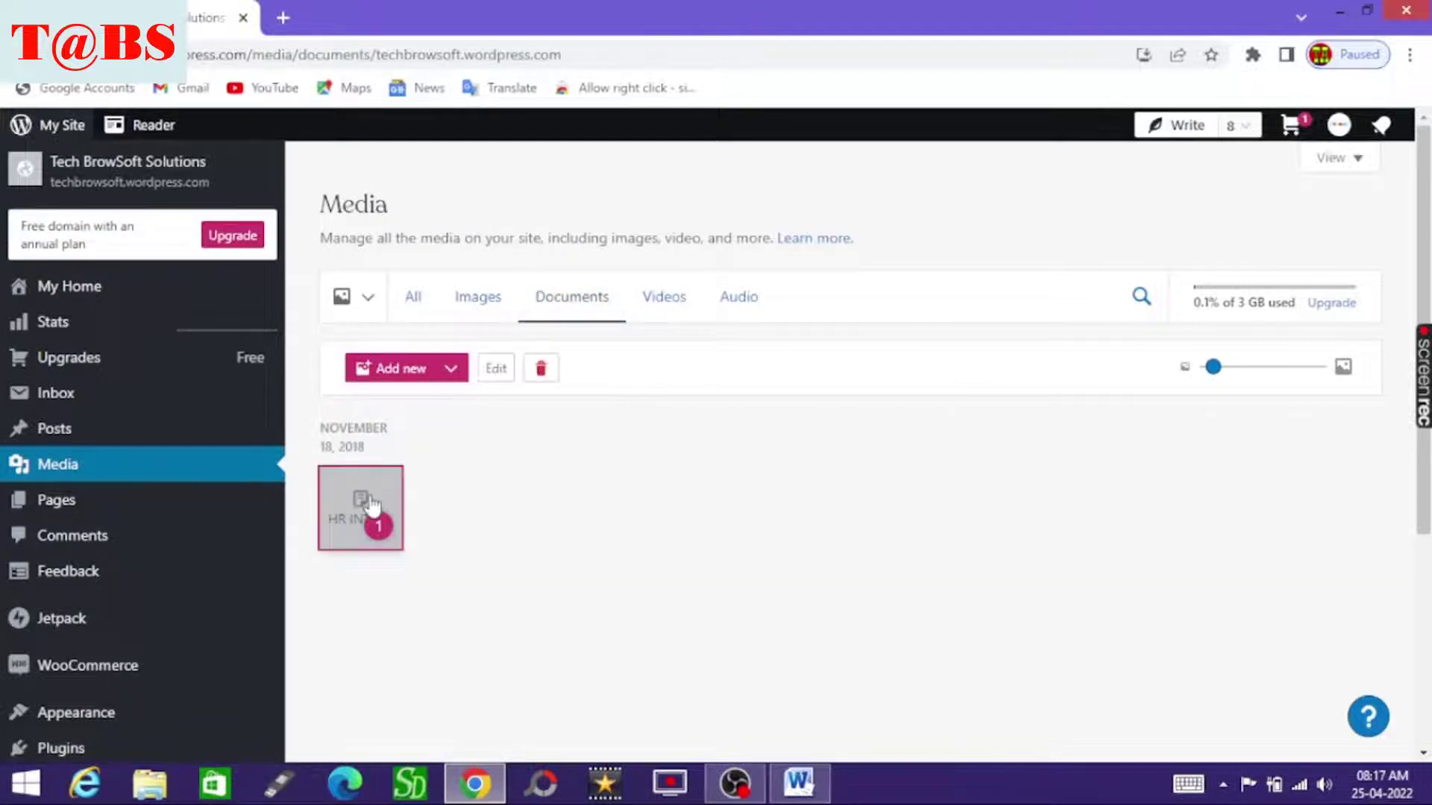
left_click(542, 370)
left_click(950, 506)
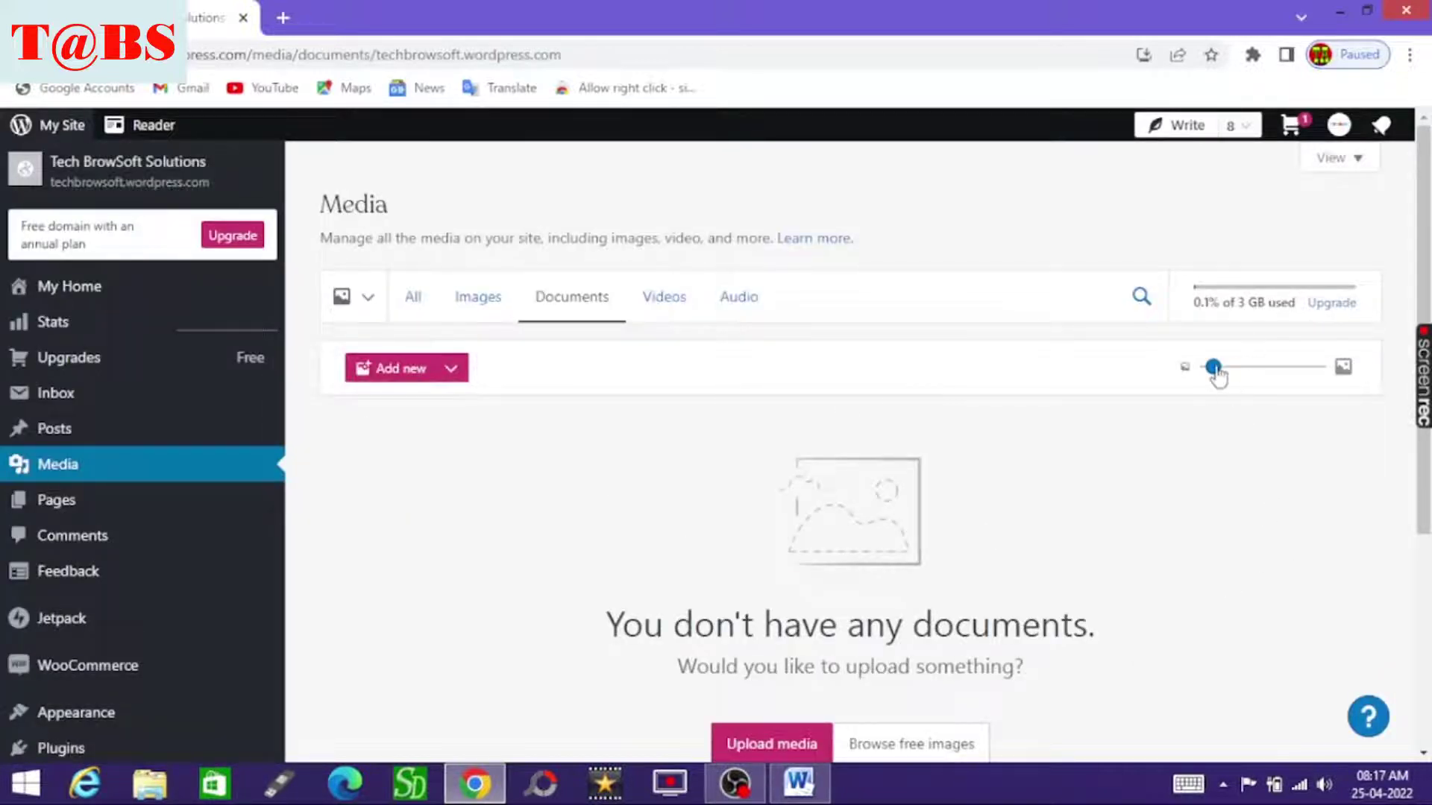
mouse_move(1215, 376)
left_mouse_down()
mouse_move(1262, 380)
mouse_move(1213, 367)
left_mouse_up()
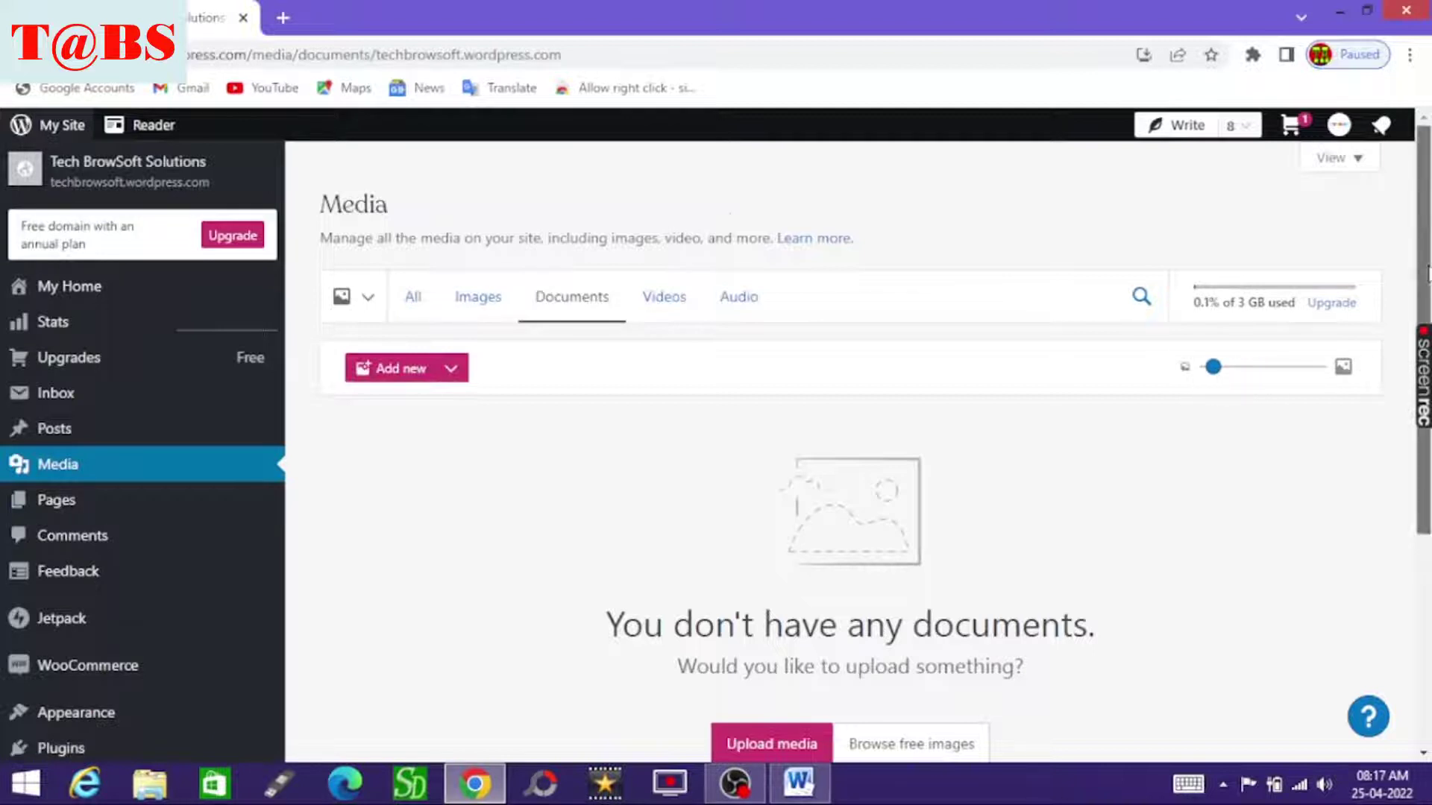
Step: Open the site's list of published pages and open the Our Services page for editing
scroll(1419, 526, "down", 5)
left_click_drag(1416, 519, 1374, 242)
left_click(168, 500)
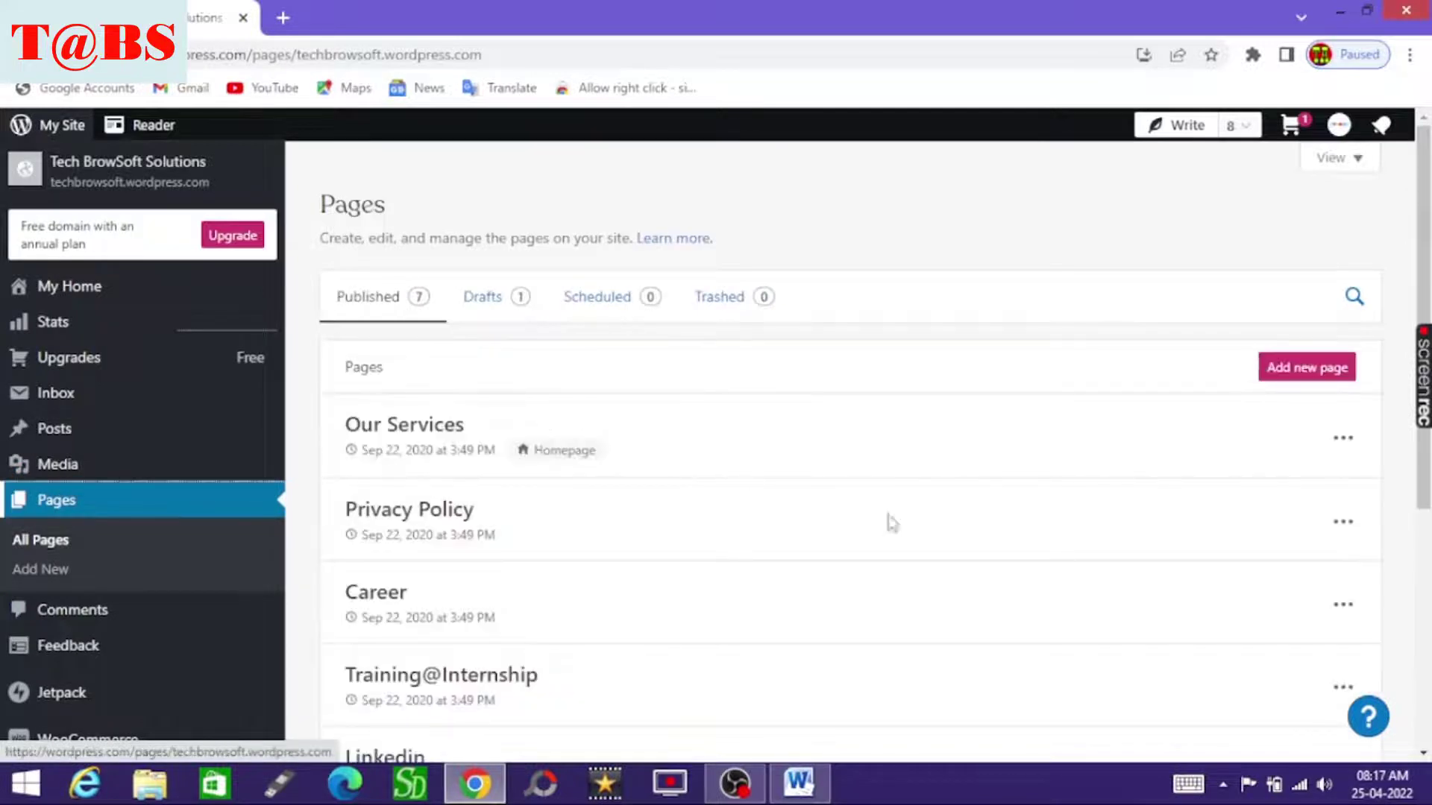
scroll(1268, 447, "down", 1)
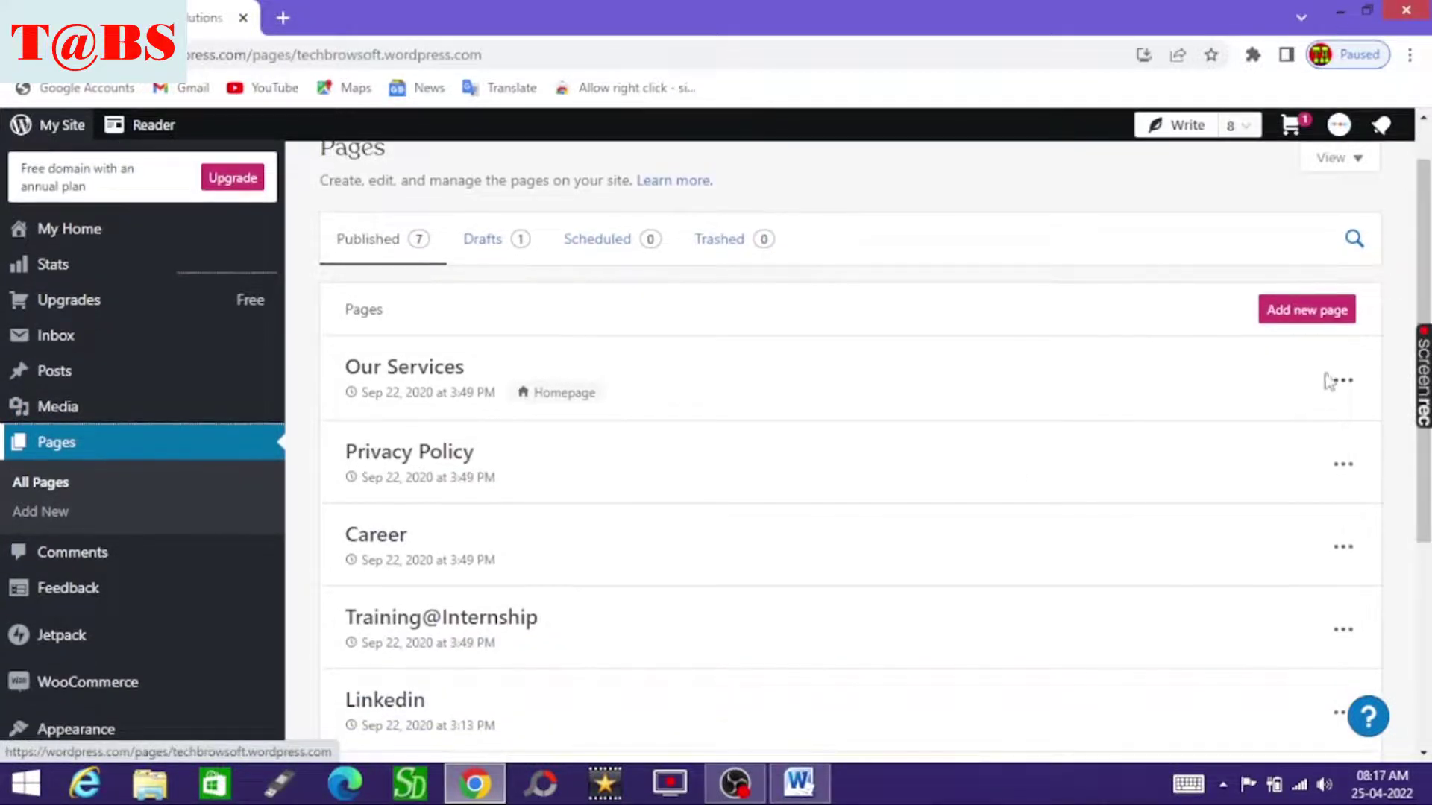
left_click(1340, 390)
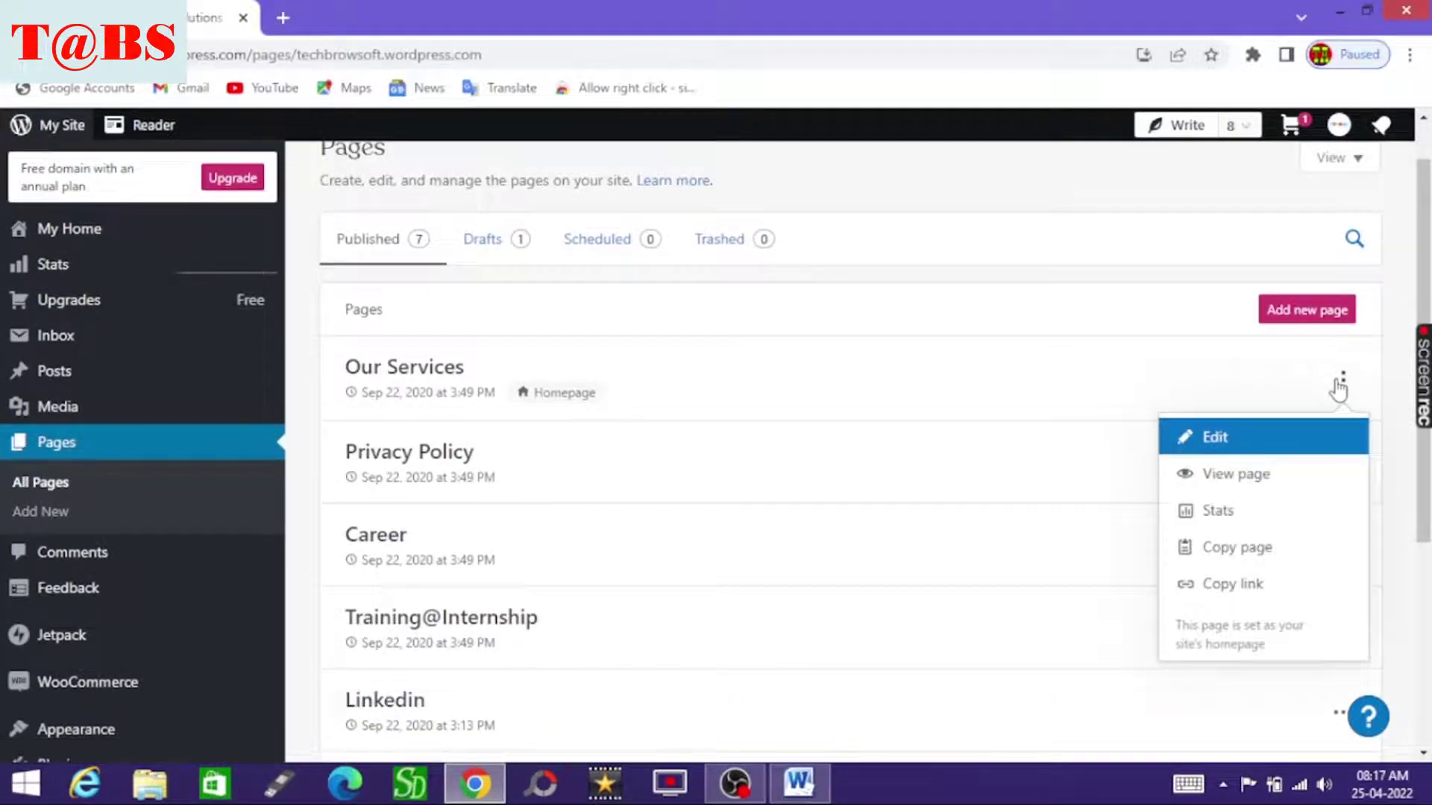
left_click(1280, 447)
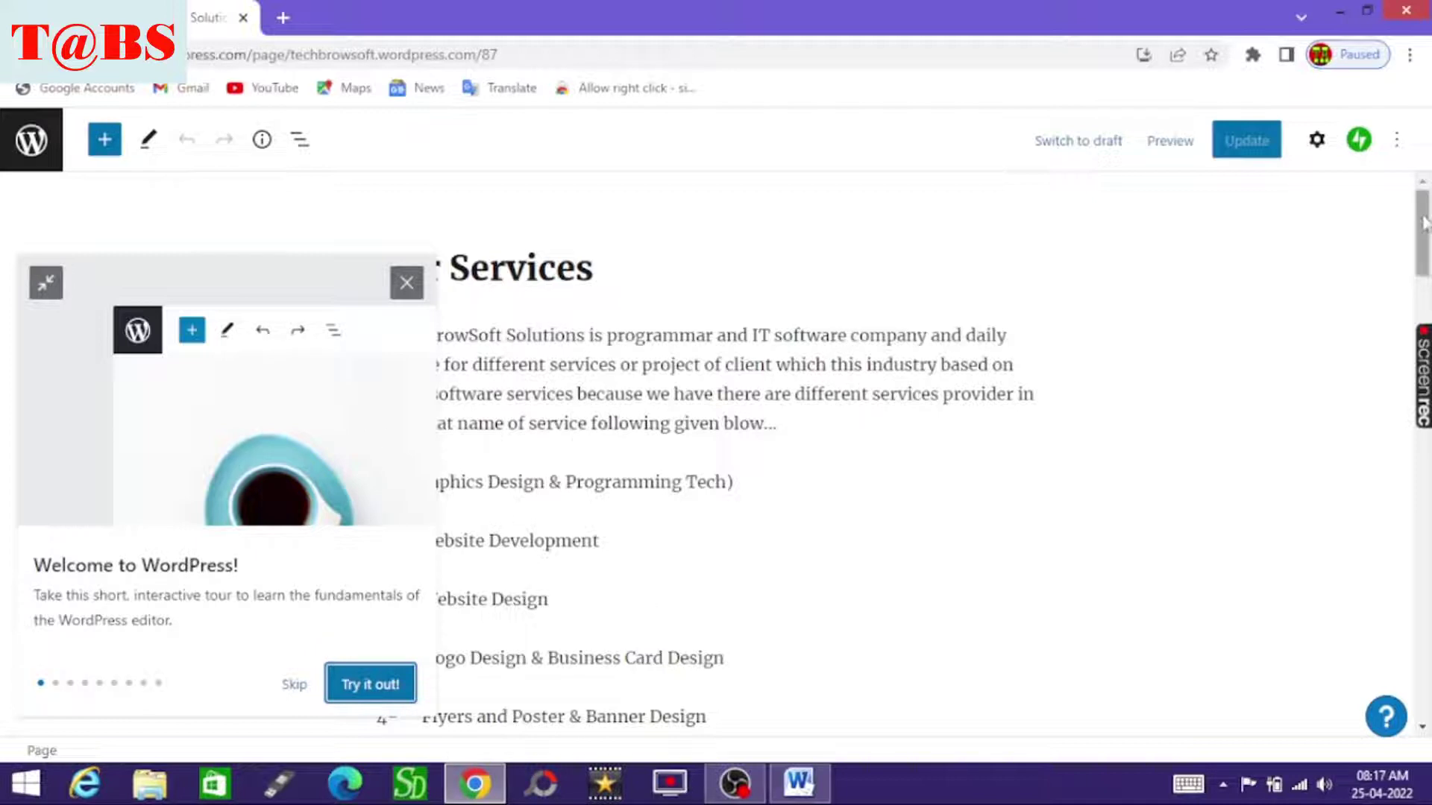
mouse_move(1421, 219)
left_mouse_down()
mouse_move(1422, 329)
mouse_move(1400, 235)
mouse_move(1421, 268)
mouse_move(1420, 246)
left_mouse_up()
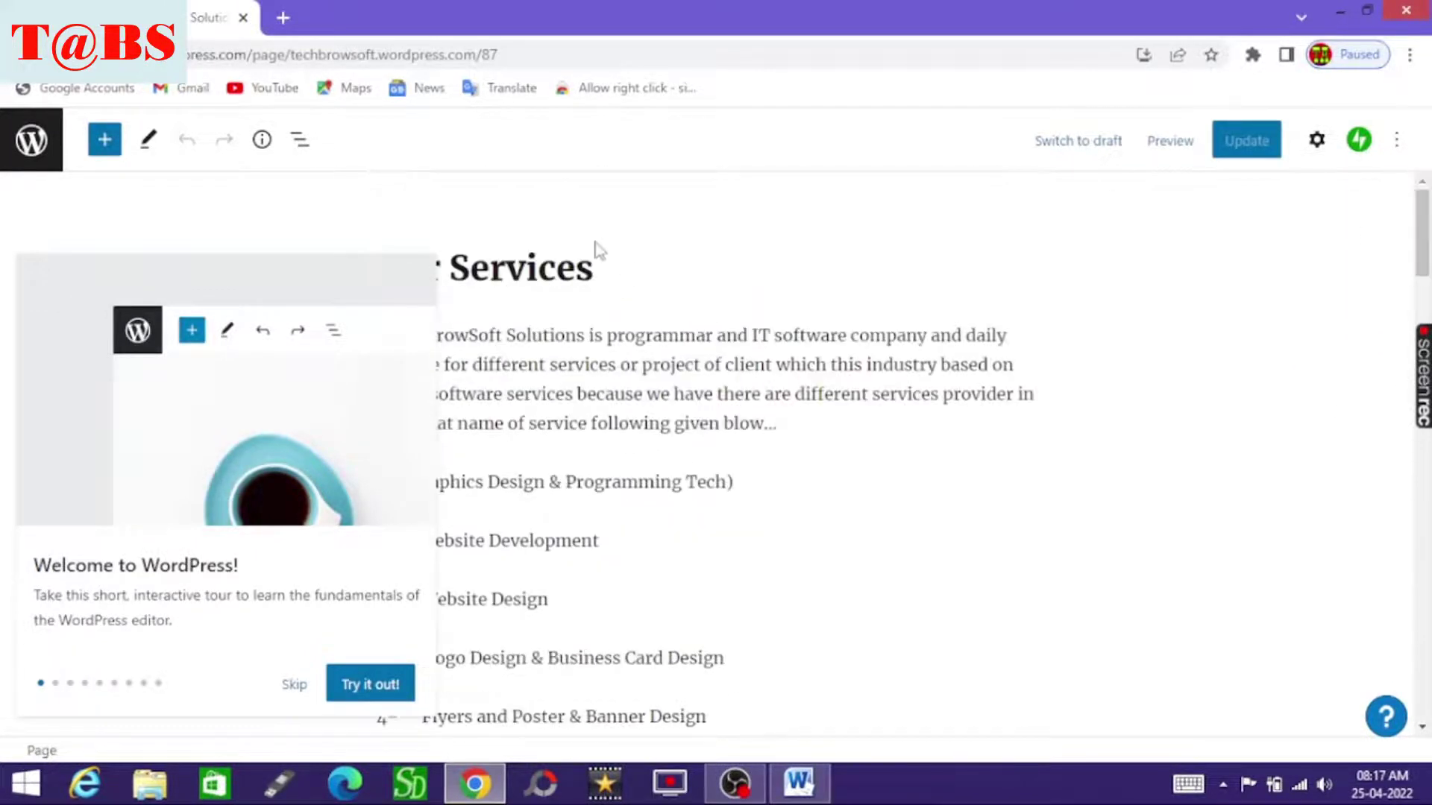
Step: Change the page title to "Our Services _ T@BS" and update the published page
left_click(599, 273)
key("BackSpace")
type("s _ T@BS")
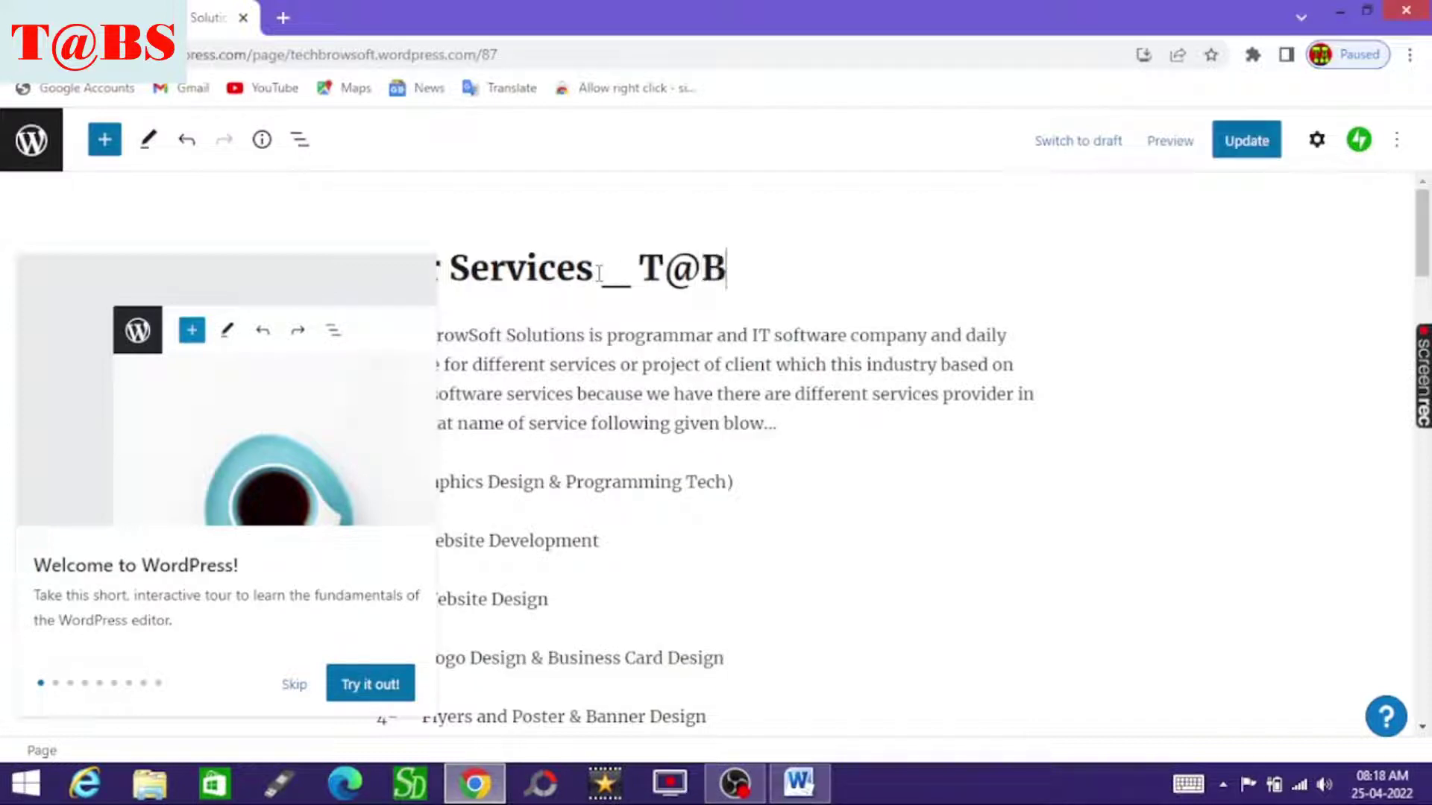
left_click(1265, 147)
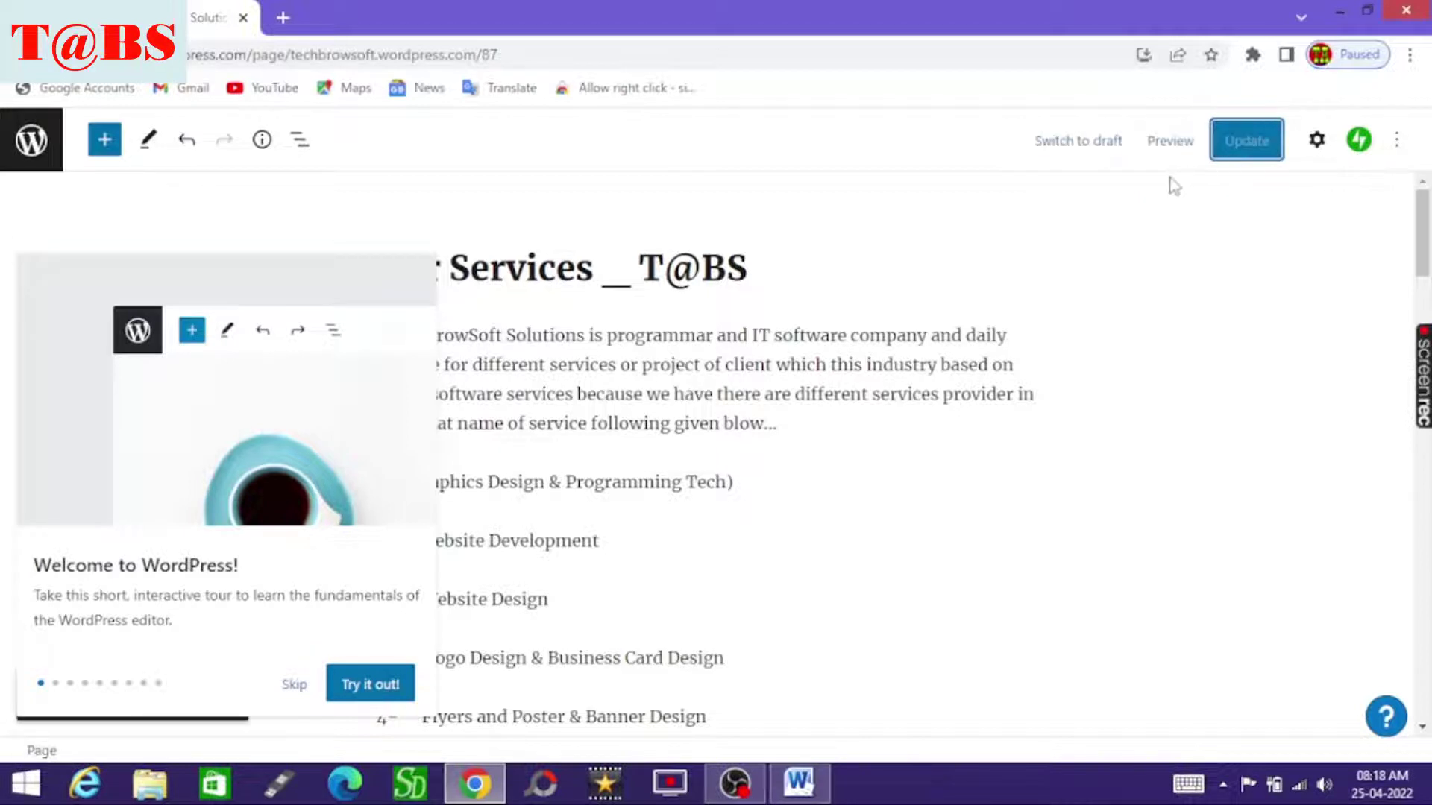
Step: Check the page's tablet and desktop preview options and skip the WordPress welcome tour
left_click(1172, 145)
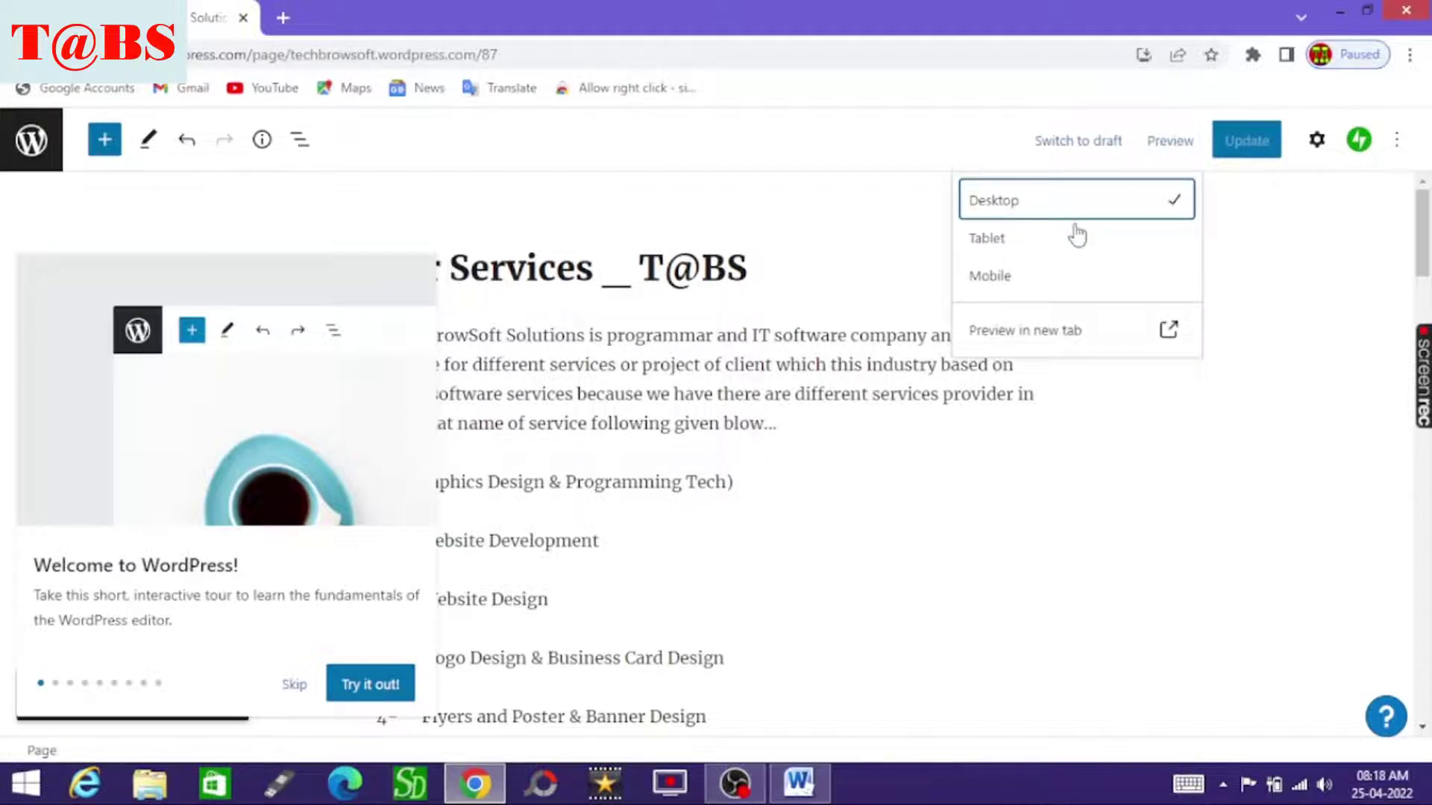
left_click(1055, 250)
left_click(1049, 200)
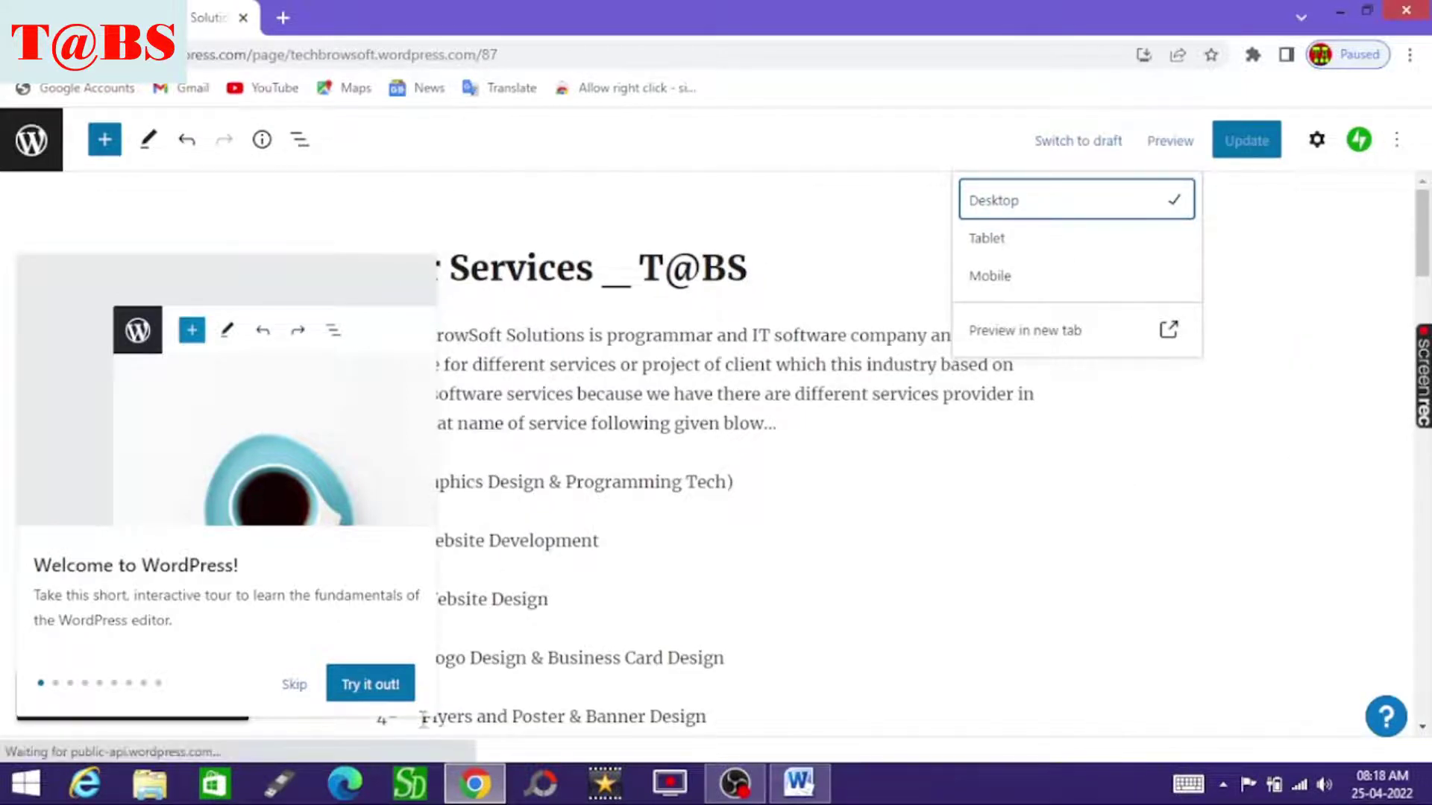
left_click(294, 685)
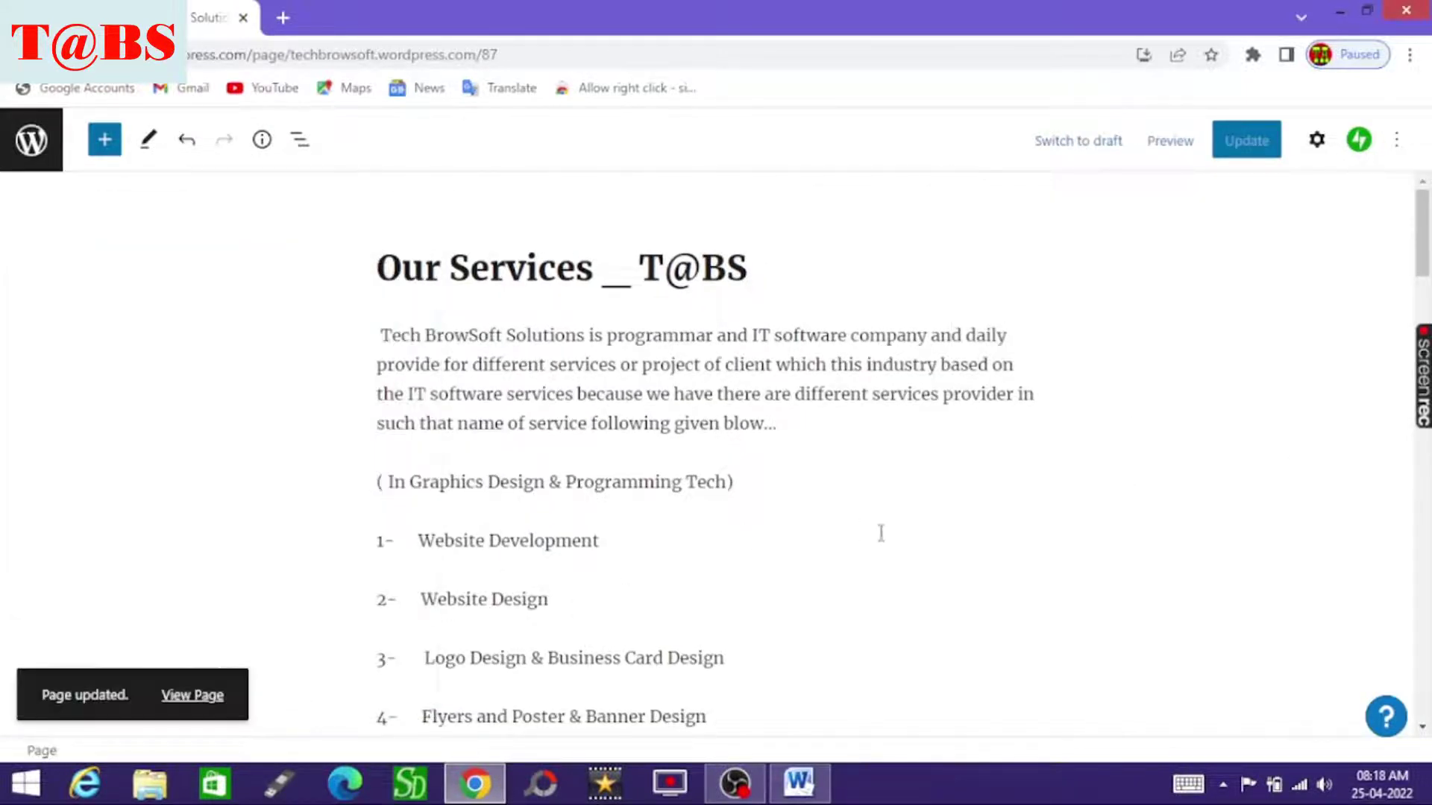
left_click_drag(1426, 250, 1407, 188)
Step: Leave the page editor and browse the media library's documents and images, selecting the second image from September 22, 2020
left_click(21, 55)
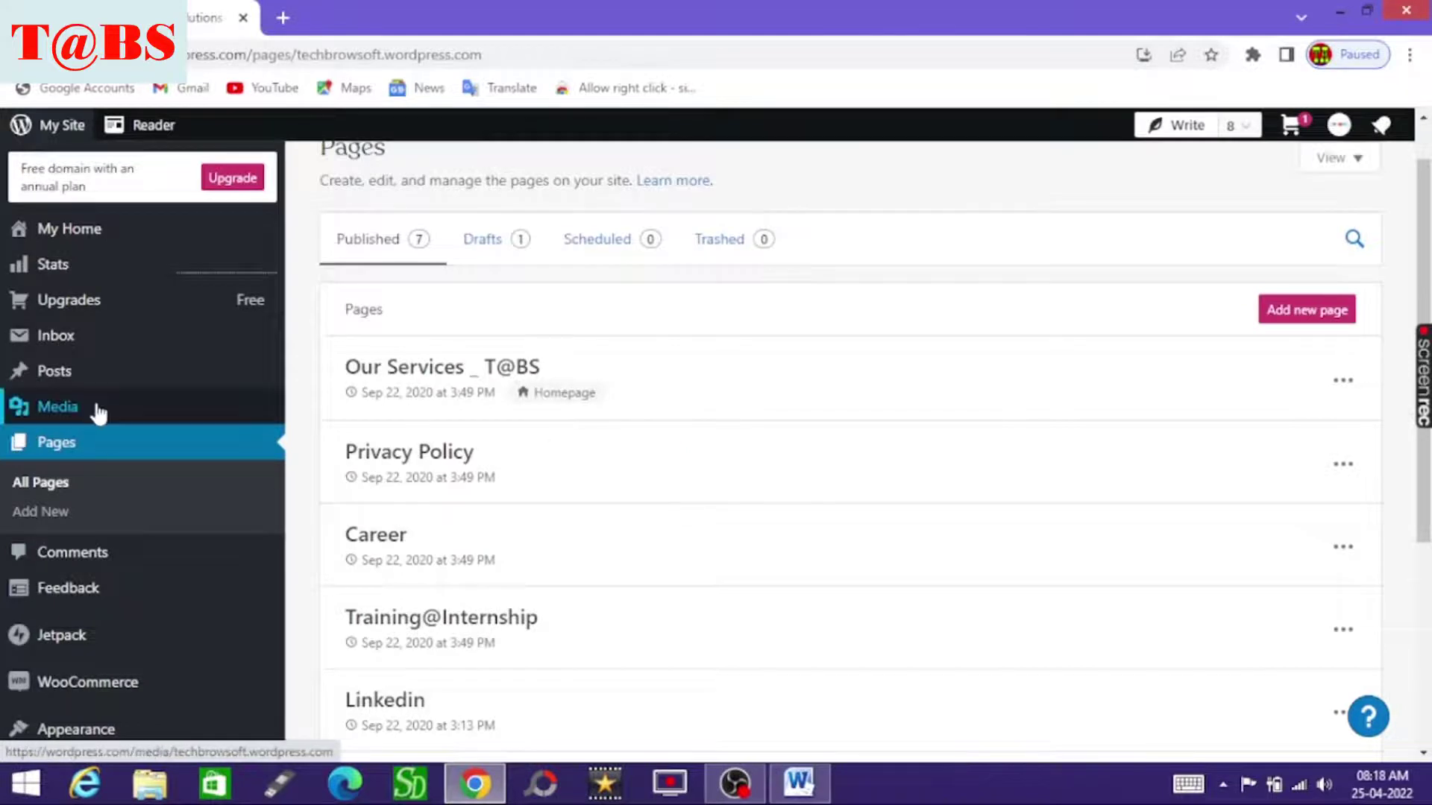
left_click(83, 418)
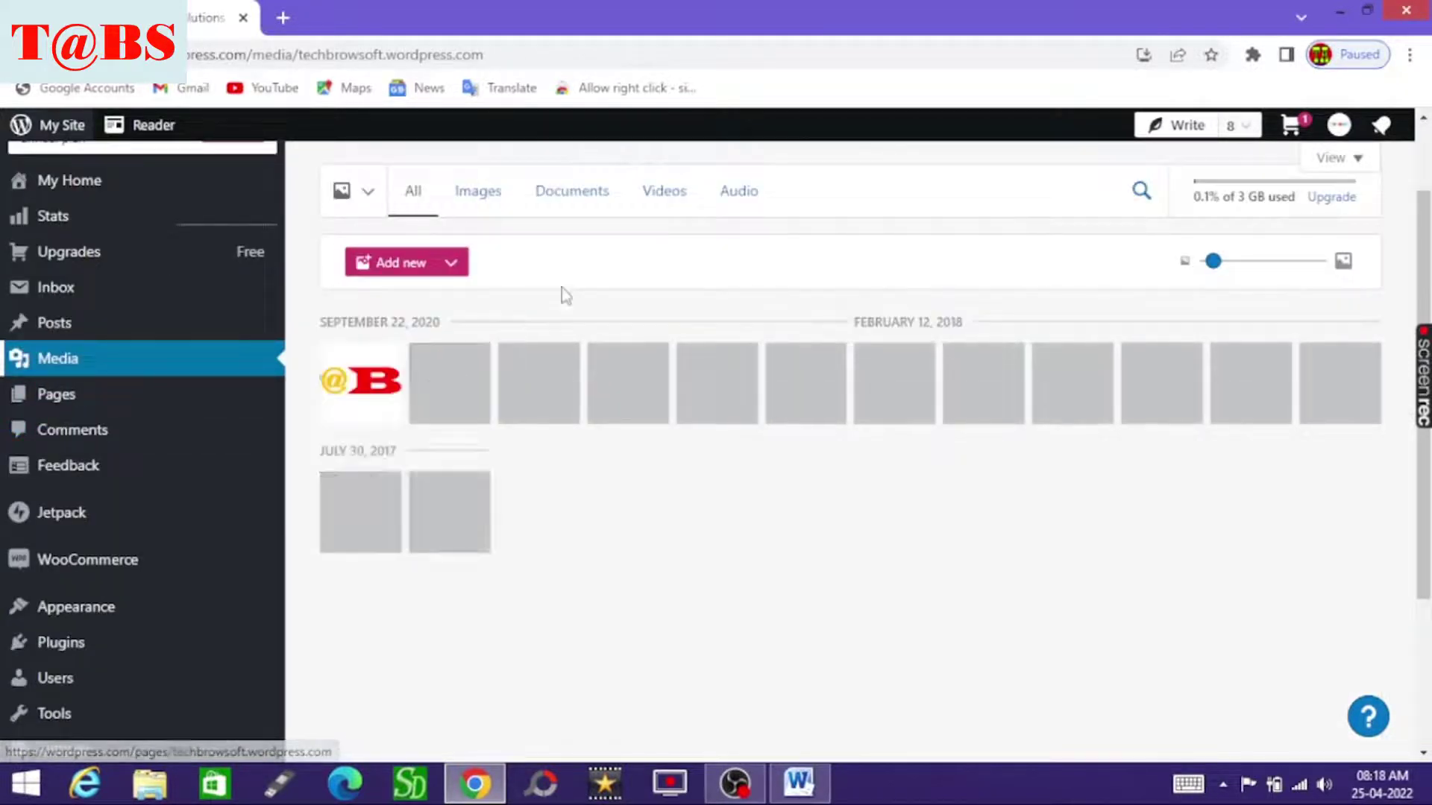
left_click(604, 192)
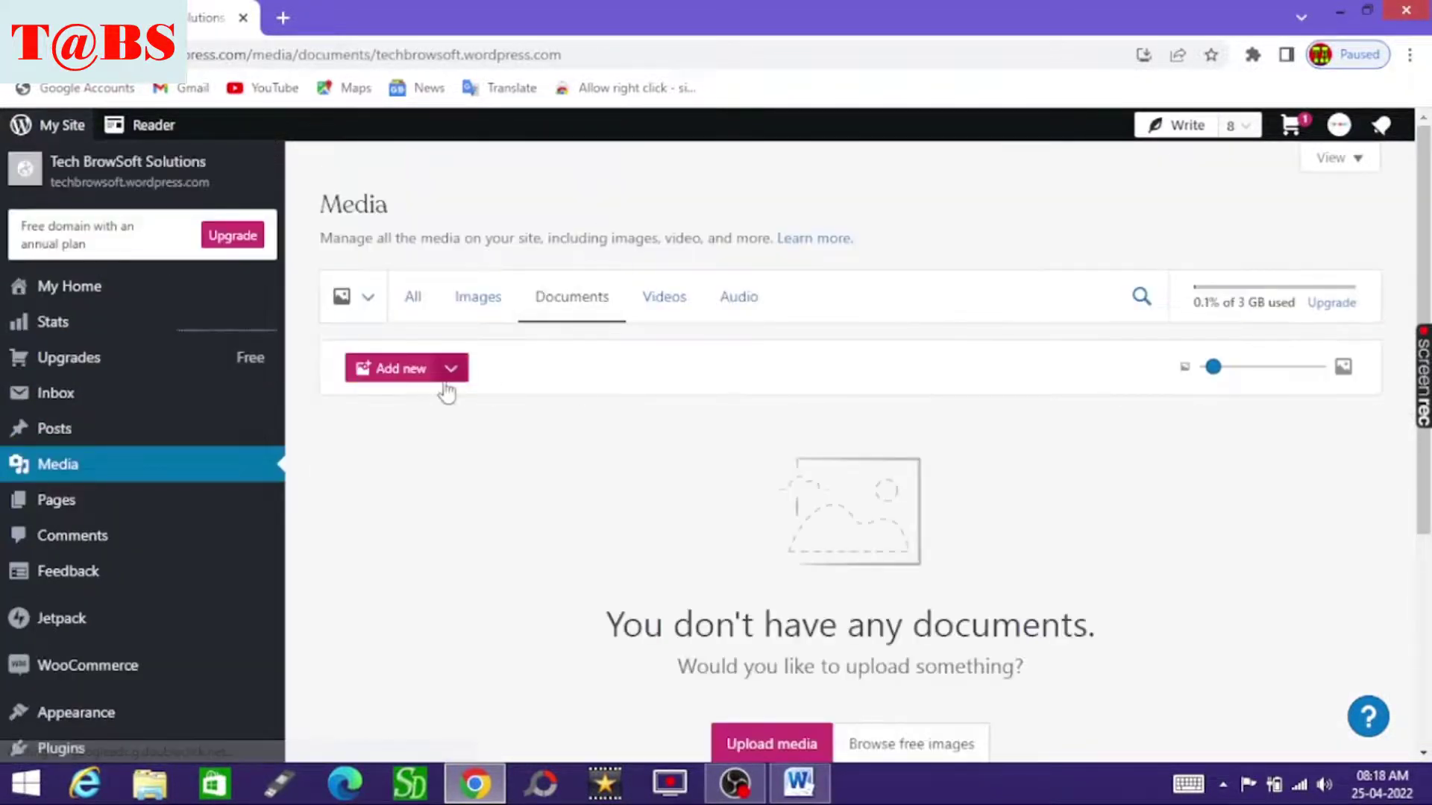
left_click(479, 306)
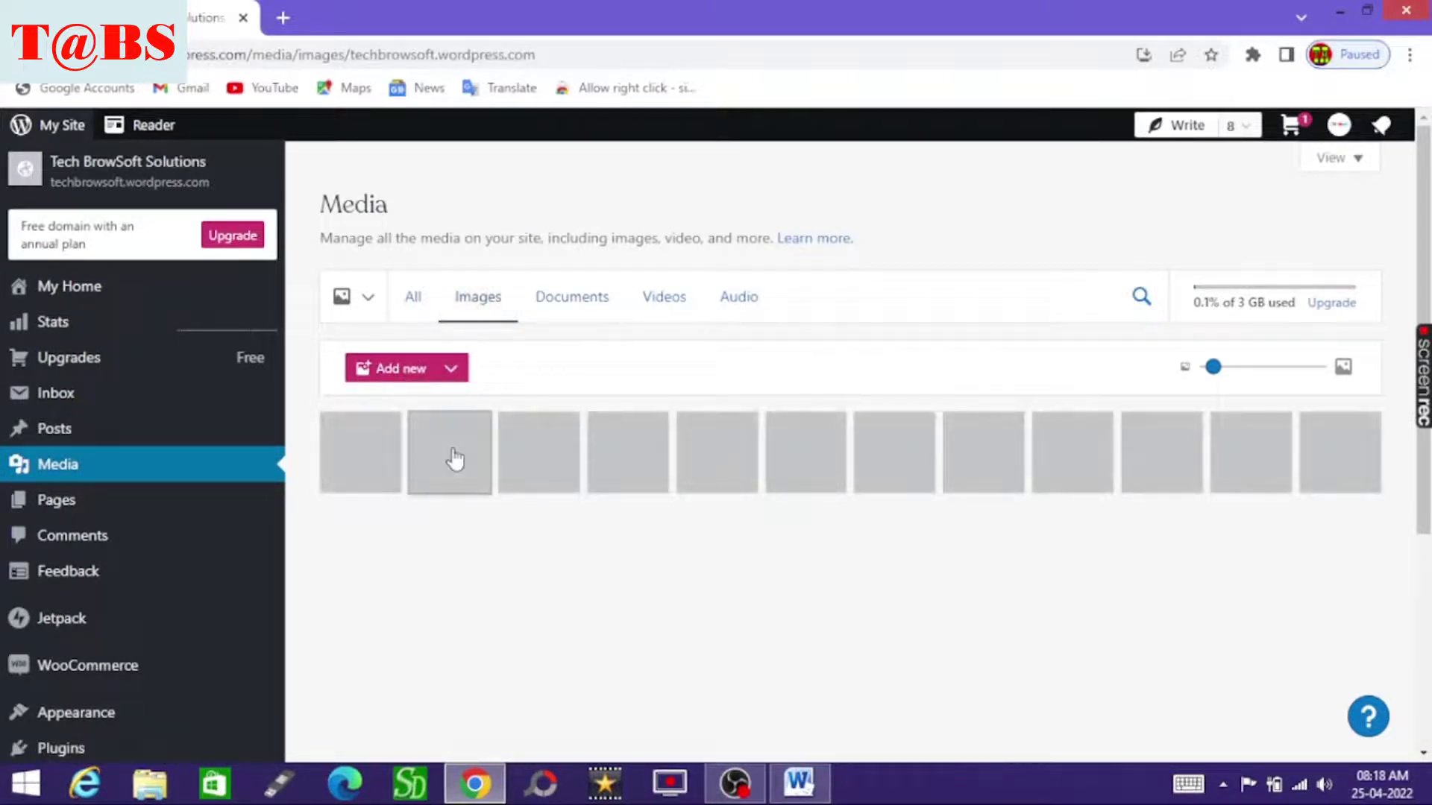
left_click(455, 477)
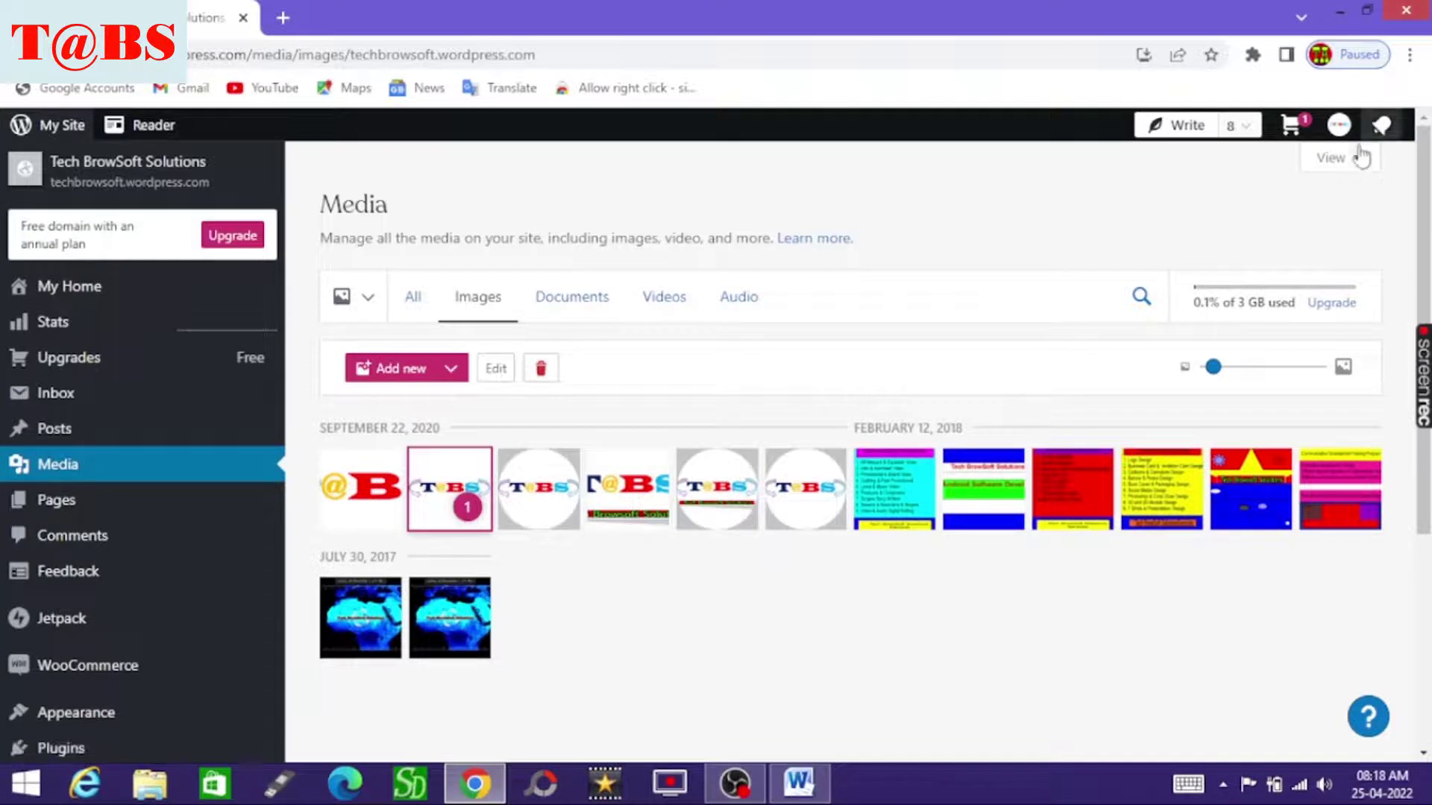
Step: Check the Media page's view options and keep the Default view
left_click(1333, 167)
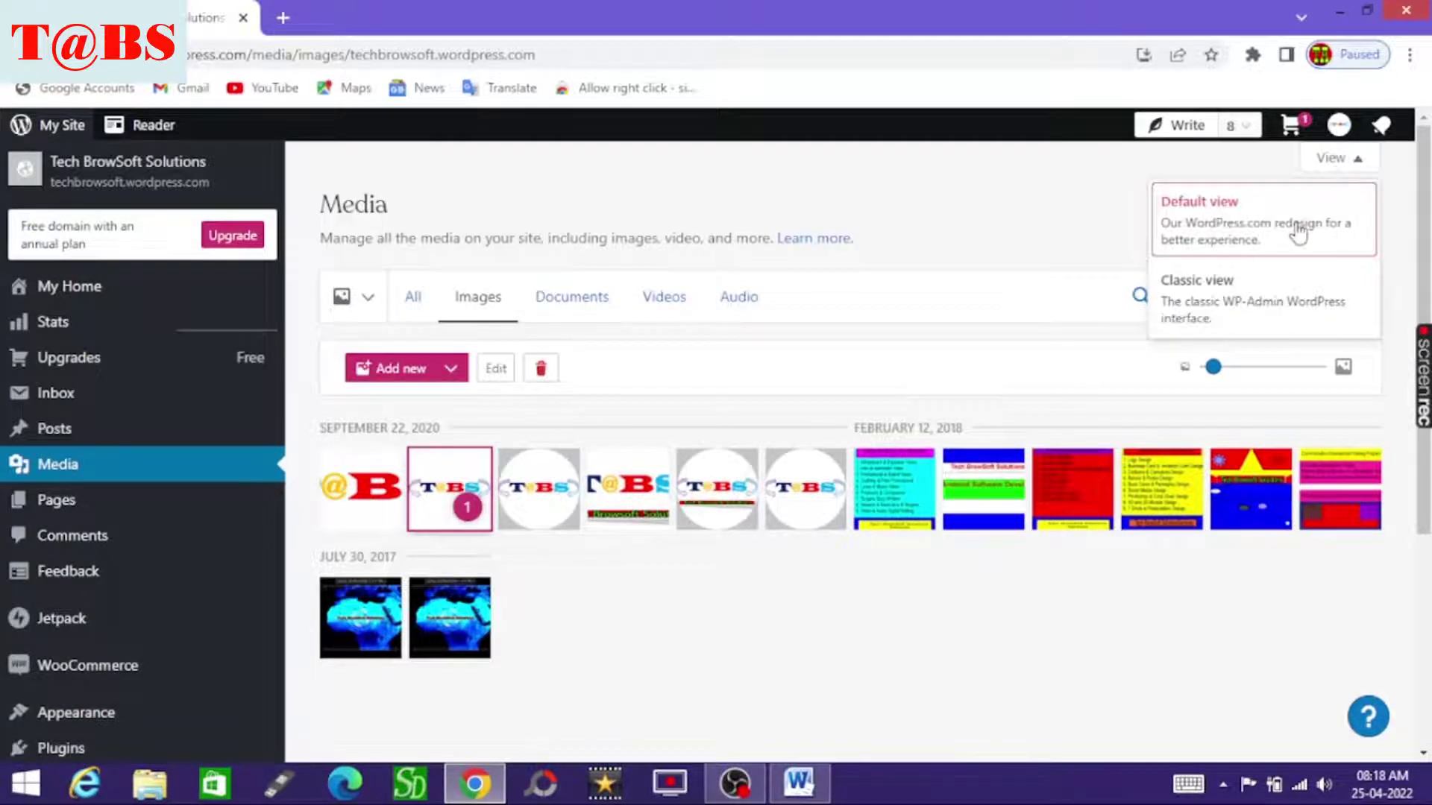
left_click(1299, 229)
left_click(1359, 163)
left_click(988, 224)
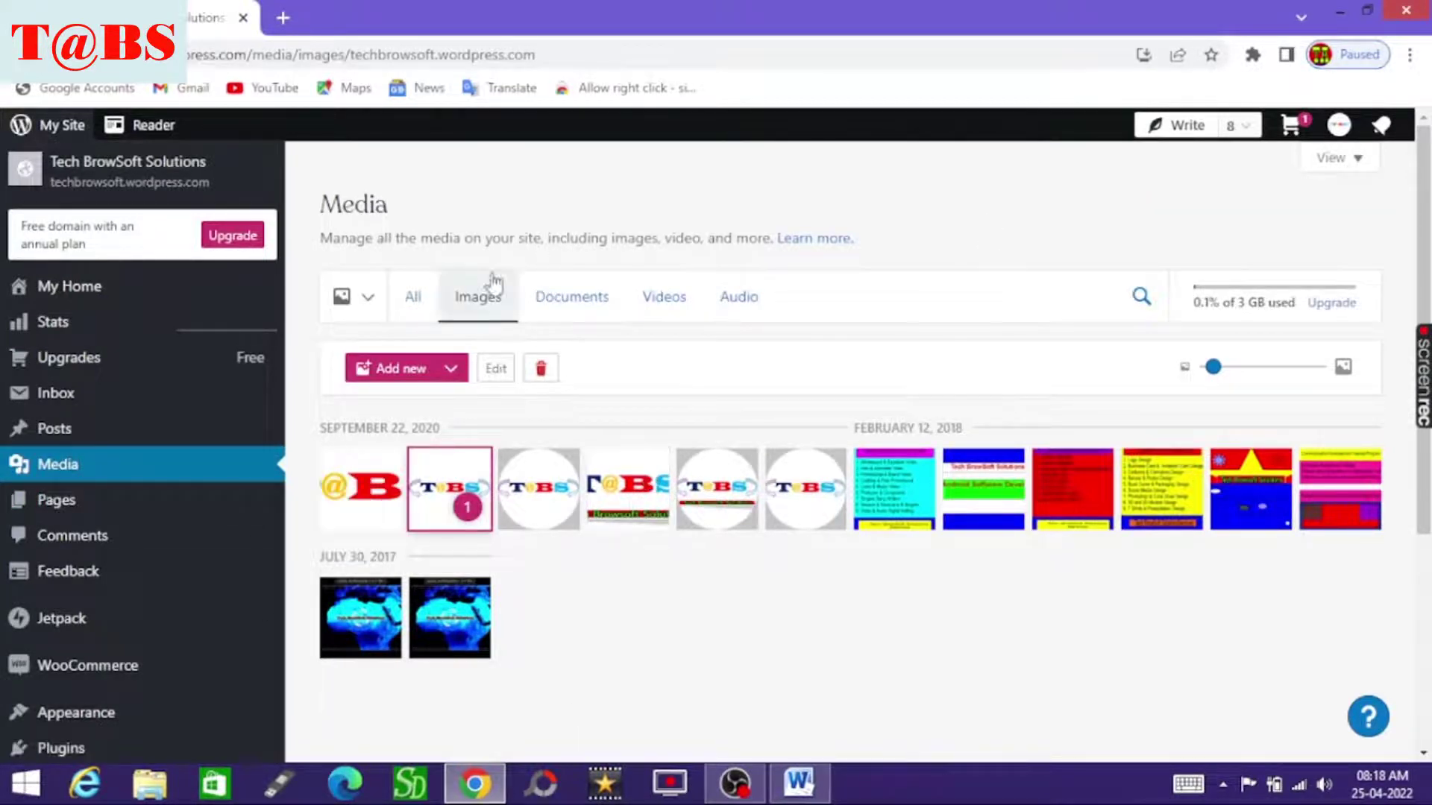
Step: Look through the published pages, view the Linkedin page in the editor and go back to the list
left_click(126, 507)
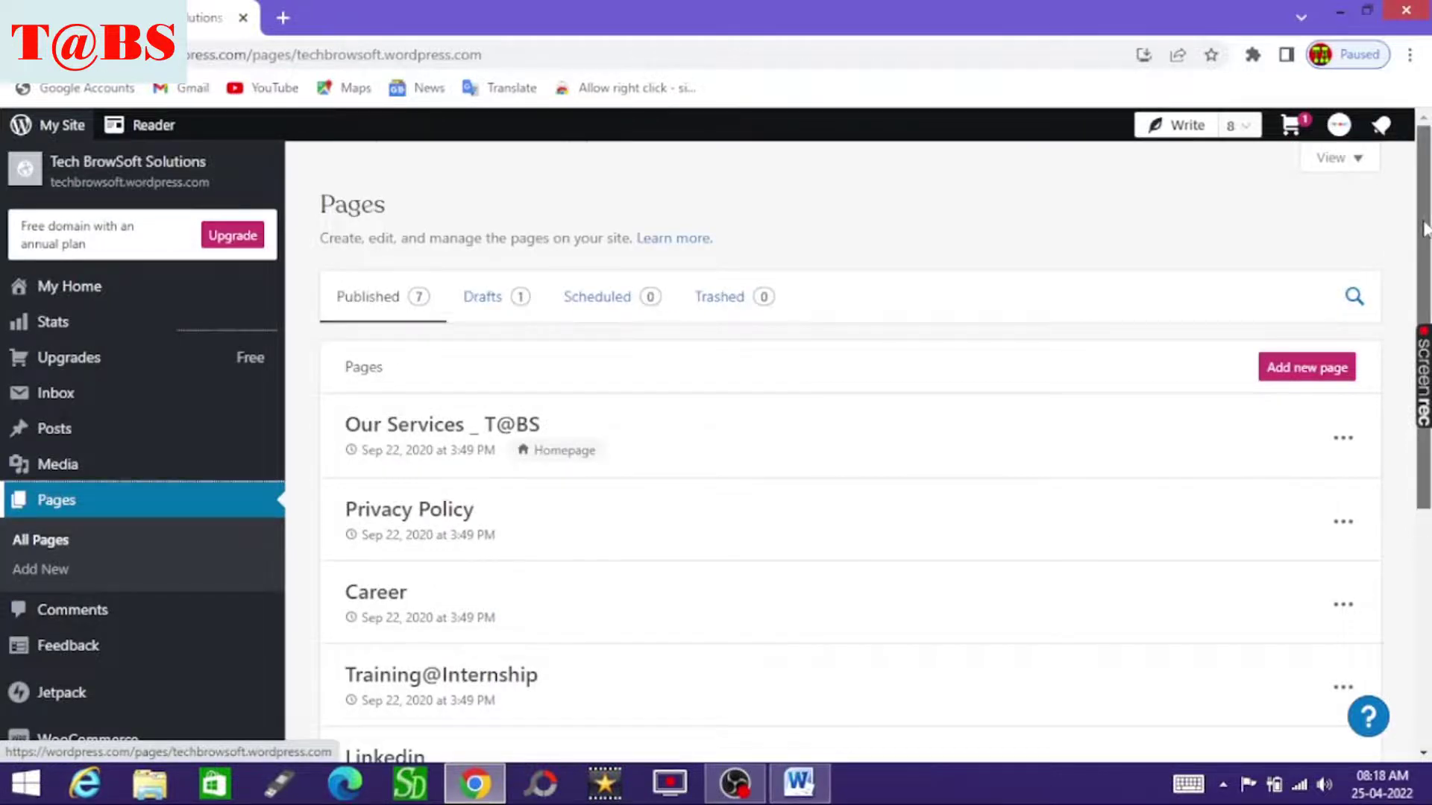
left_click_drag(1424, 282, 1425, 481)
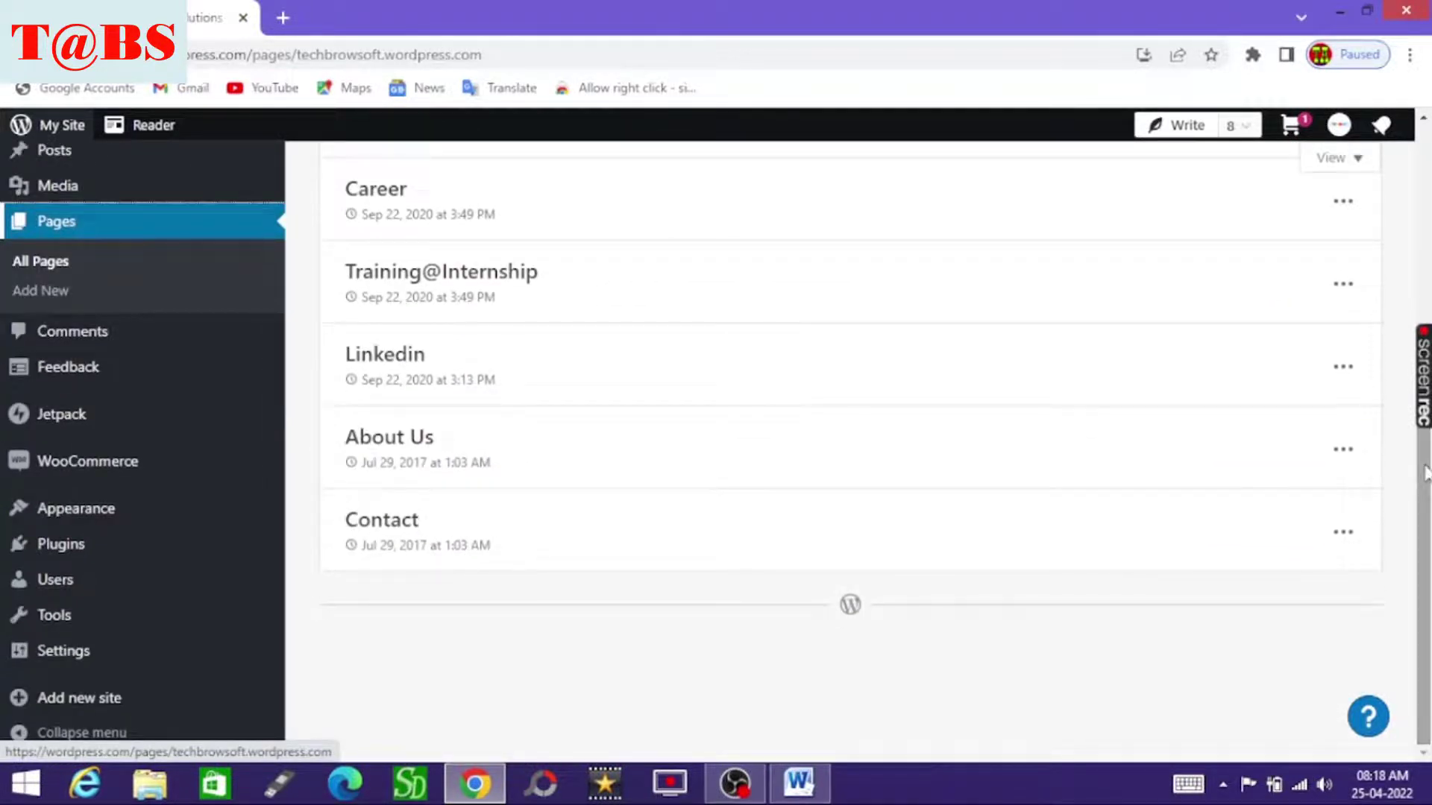
left_click(396, 370)
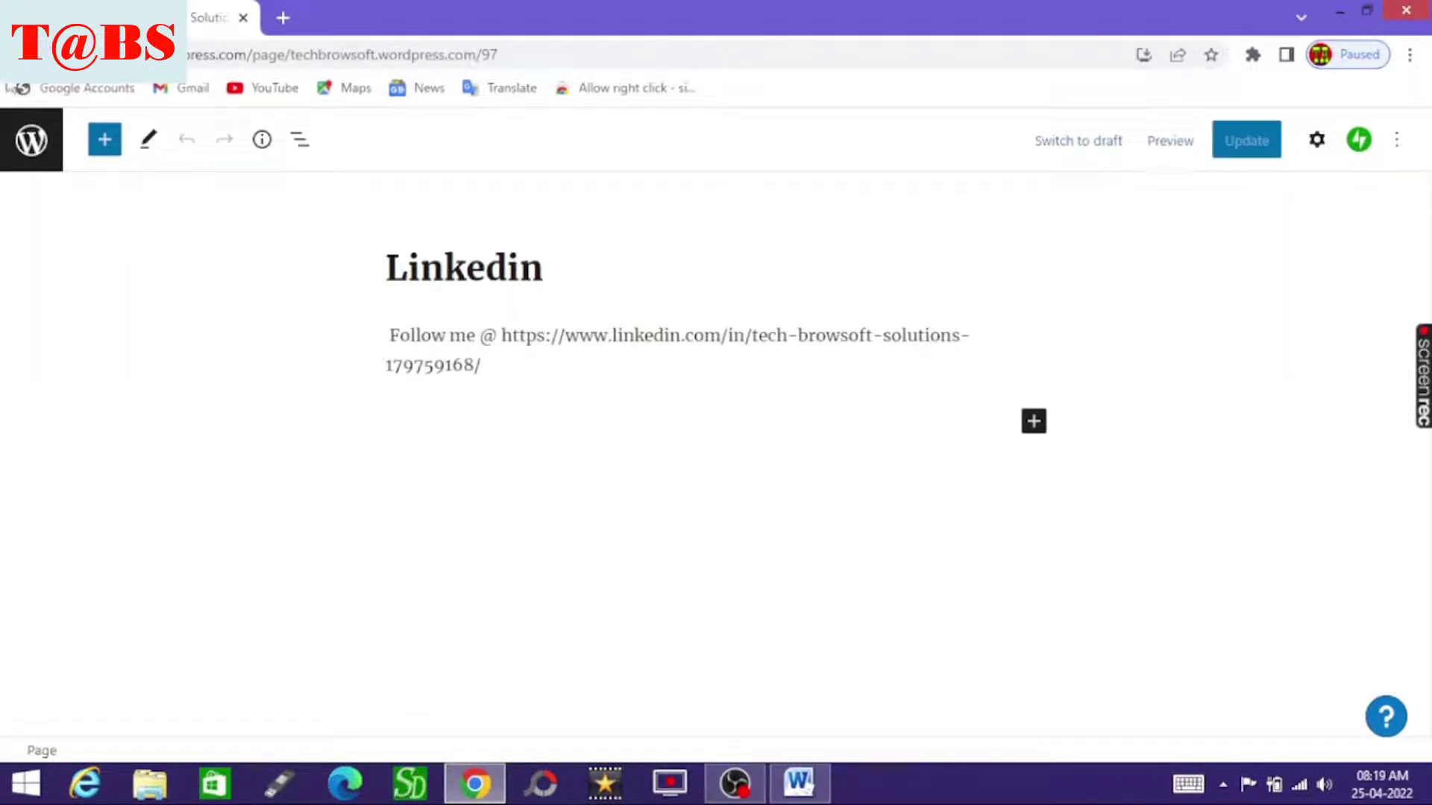
key("alt+Left")
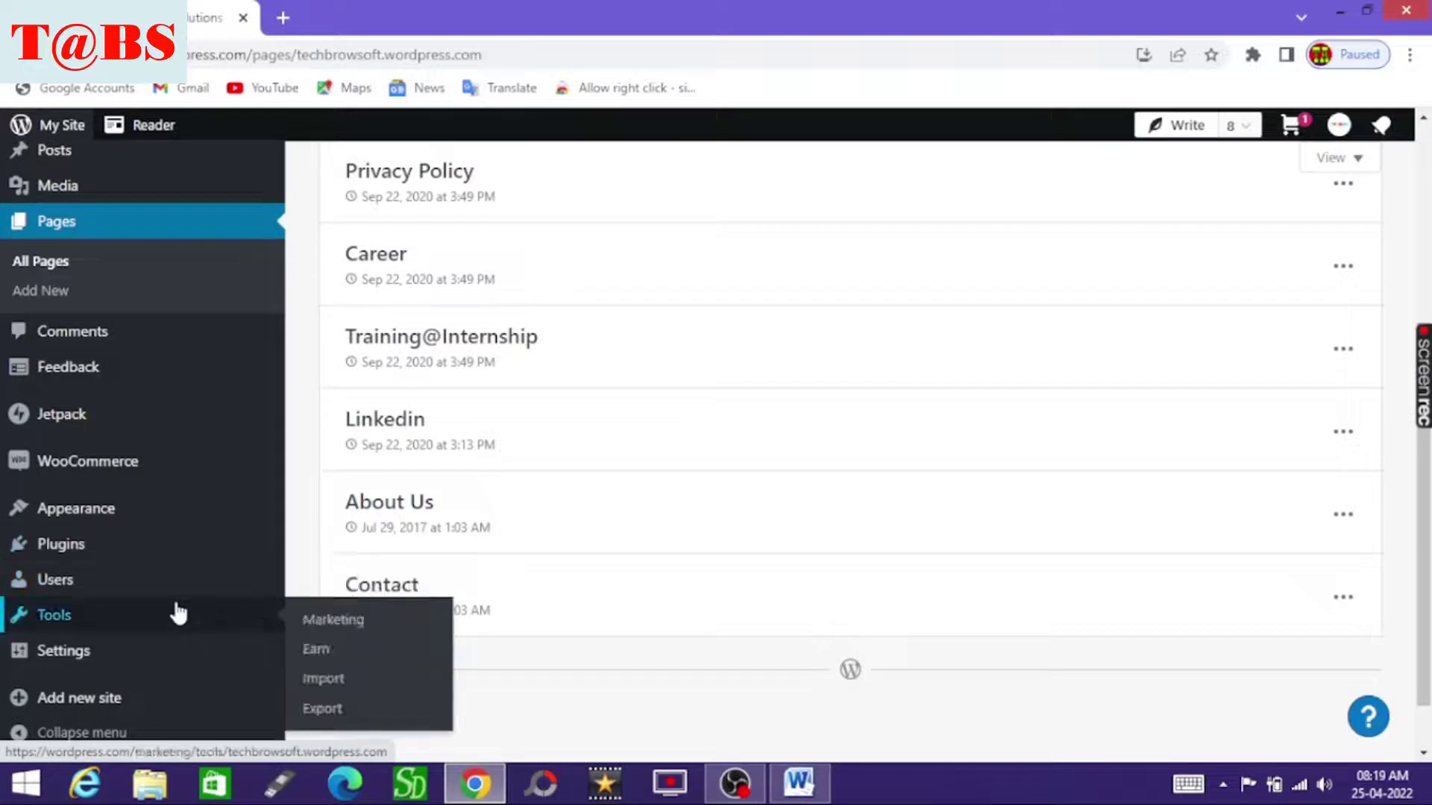
Step: In the general settings, set the site title to "Tech BrowSoft Solutions ( T@BS)" and save the settings
left_click(39, 656)
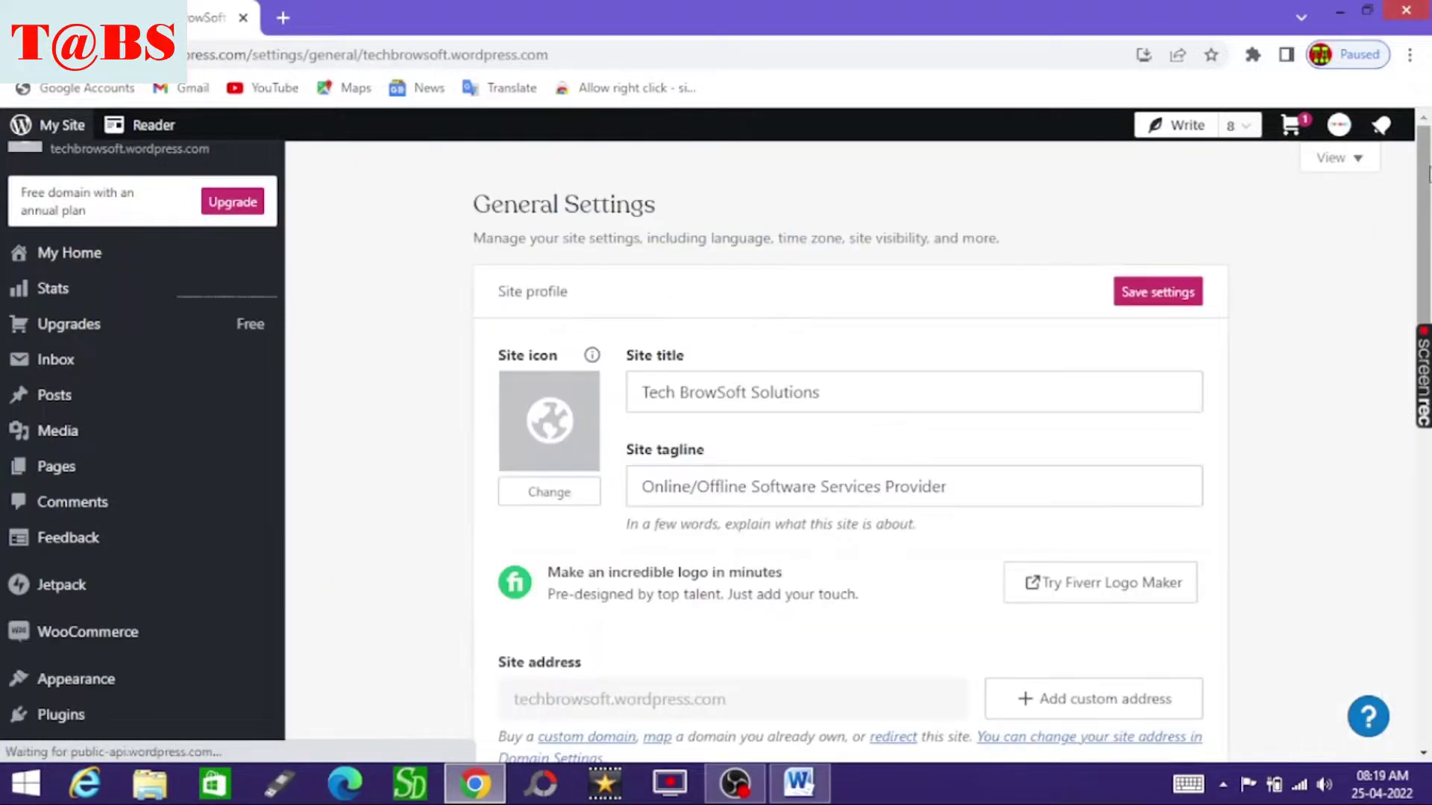
left_click_drag(1423, 173, 1427, 280)
scroll(1400, 200, "up", 3)
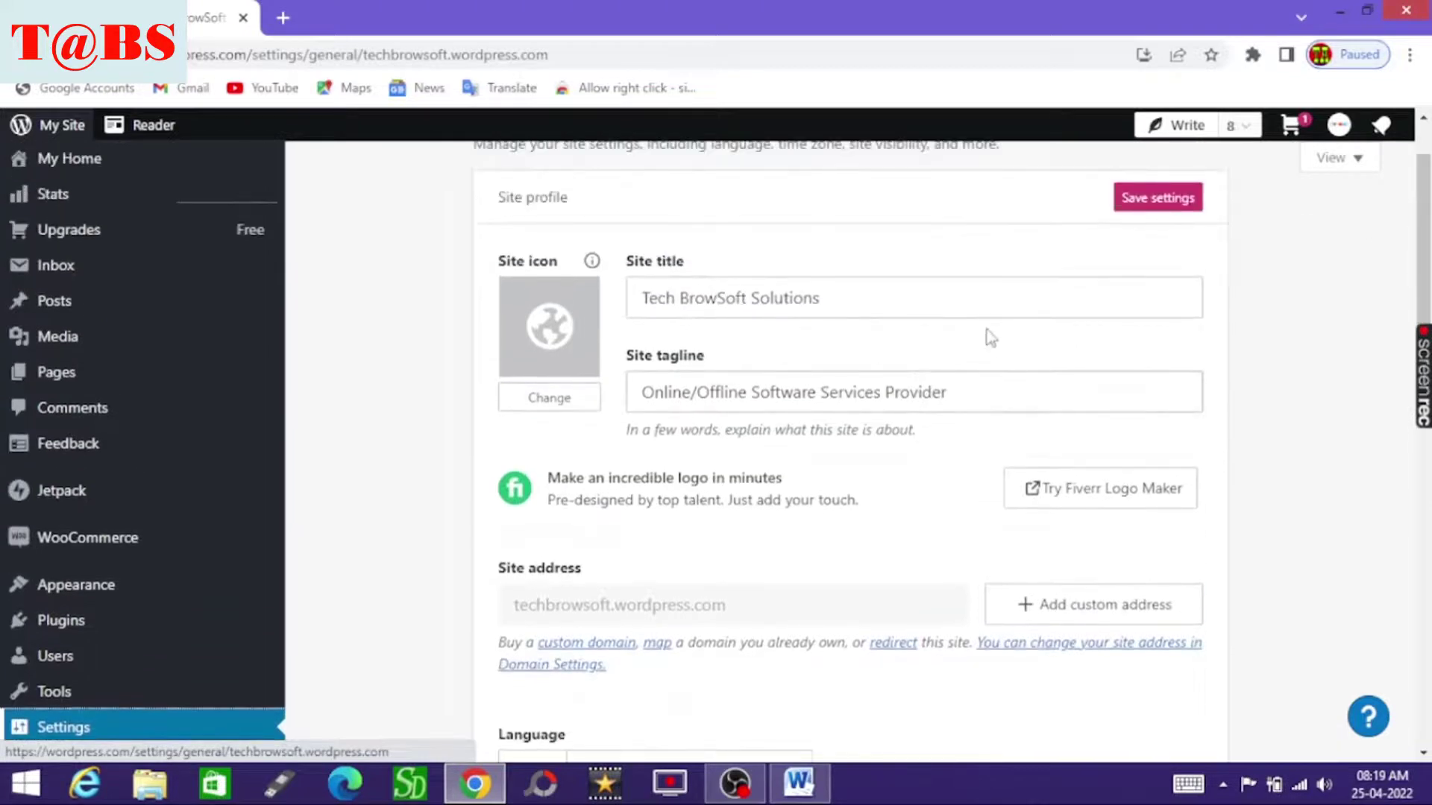
left_click(973, 299)
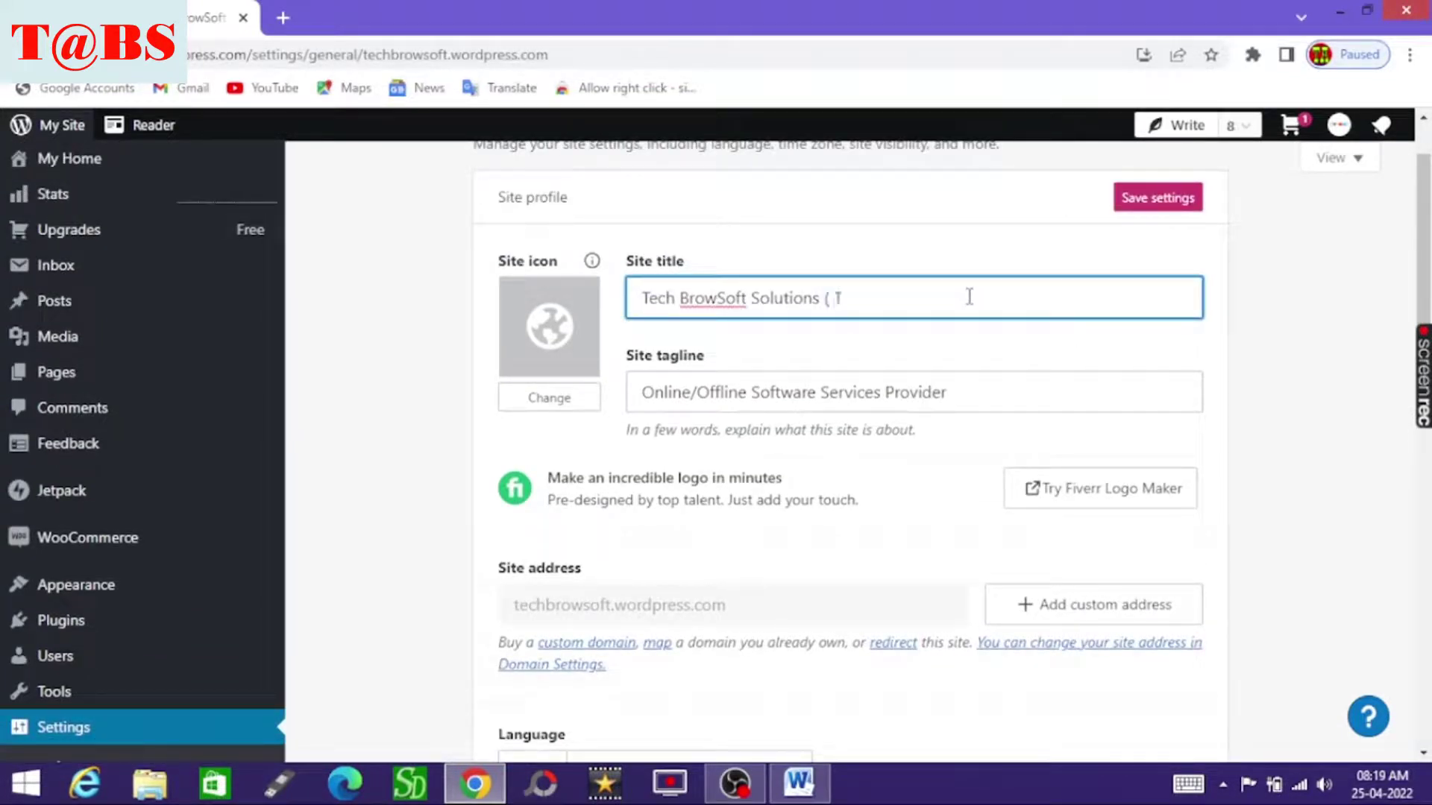
left_click(1179, 198)
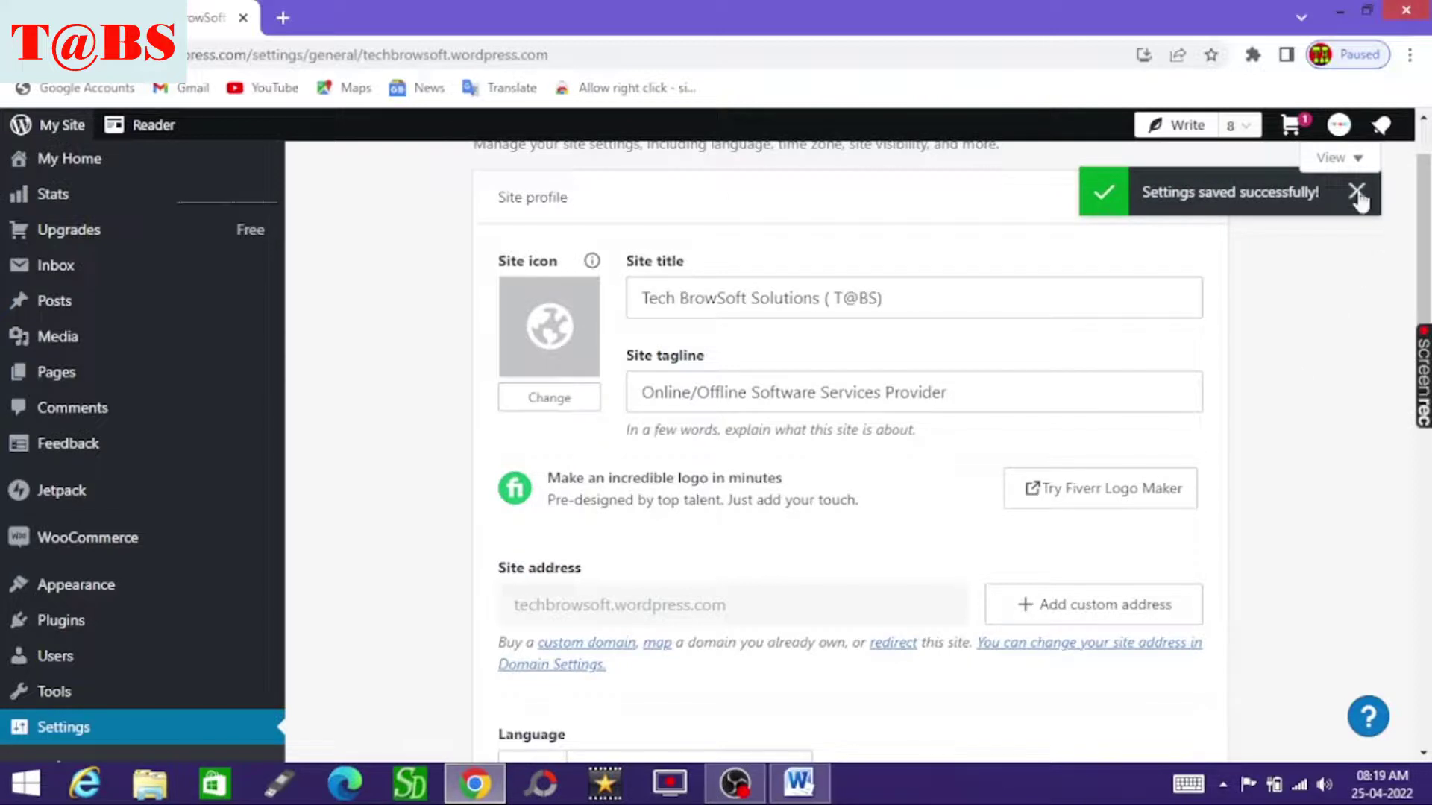
mouse_move(1421, 203)
left_mouse_down()
mouse_move(1421, 227)
mouse_move(1415, 205)
left_mouse_up()
scroll(1419, 214, "up", 3)
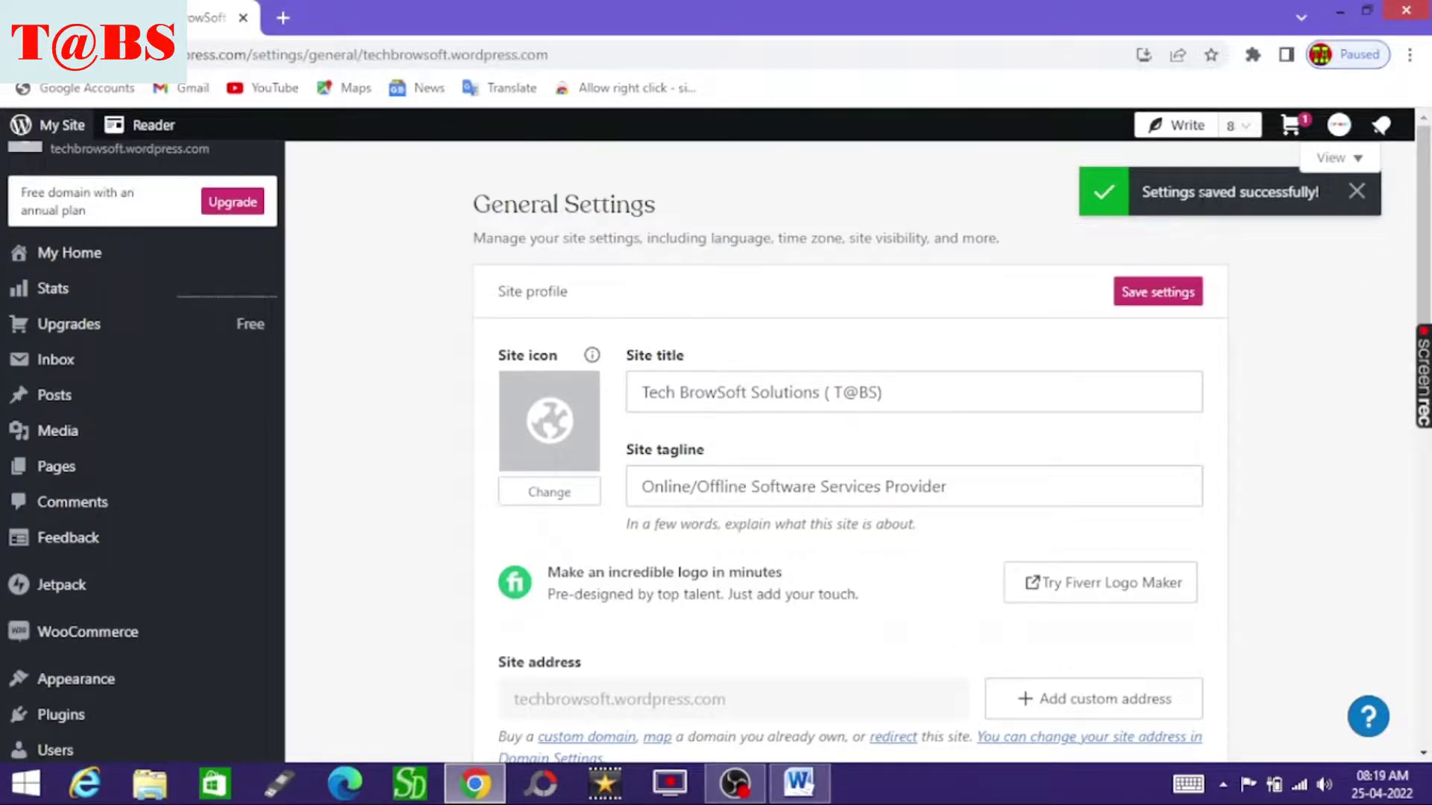
left_click(1357, 192)
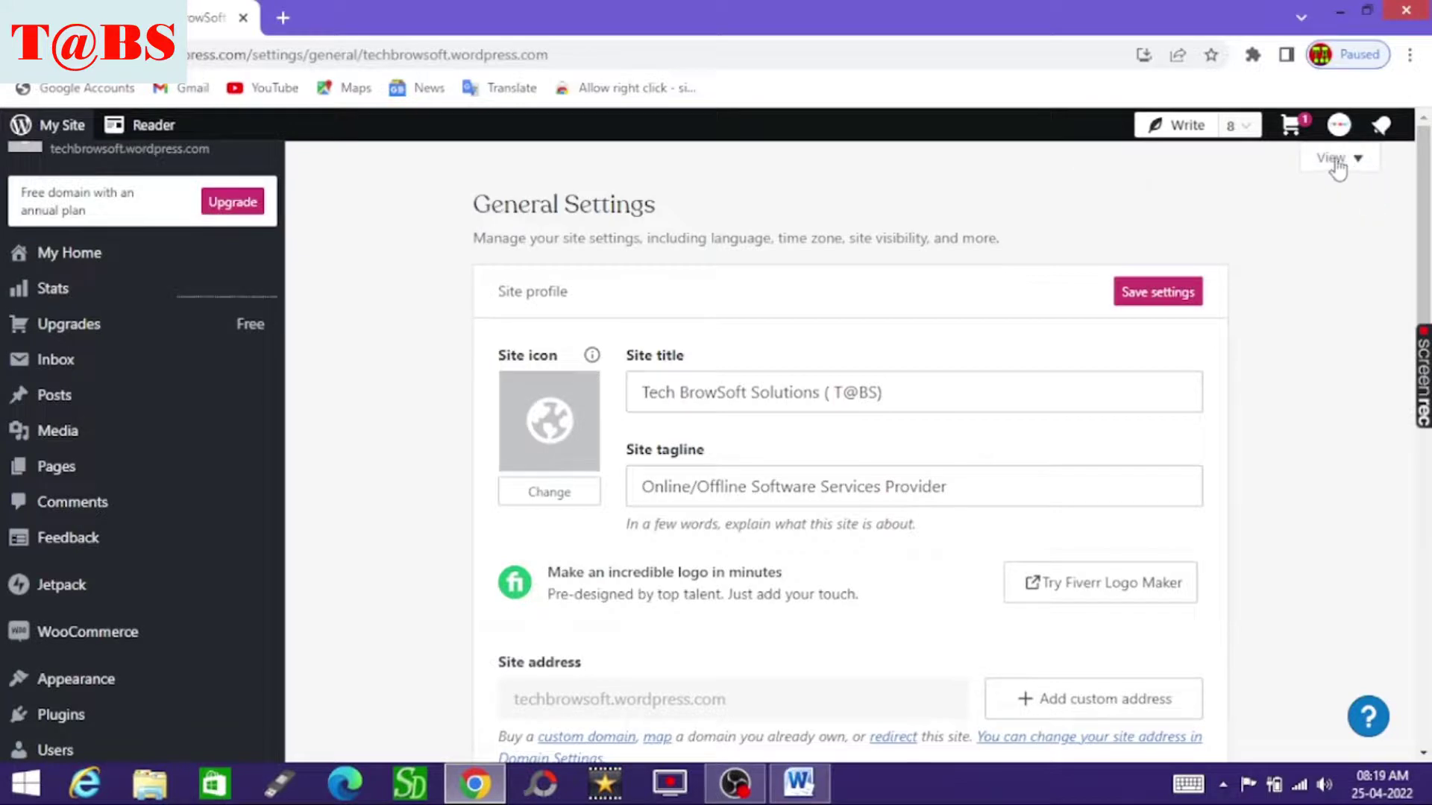
Step: Look at the general settings in the Classic view
left_click(1335, 163)
left_click(1219, 319)
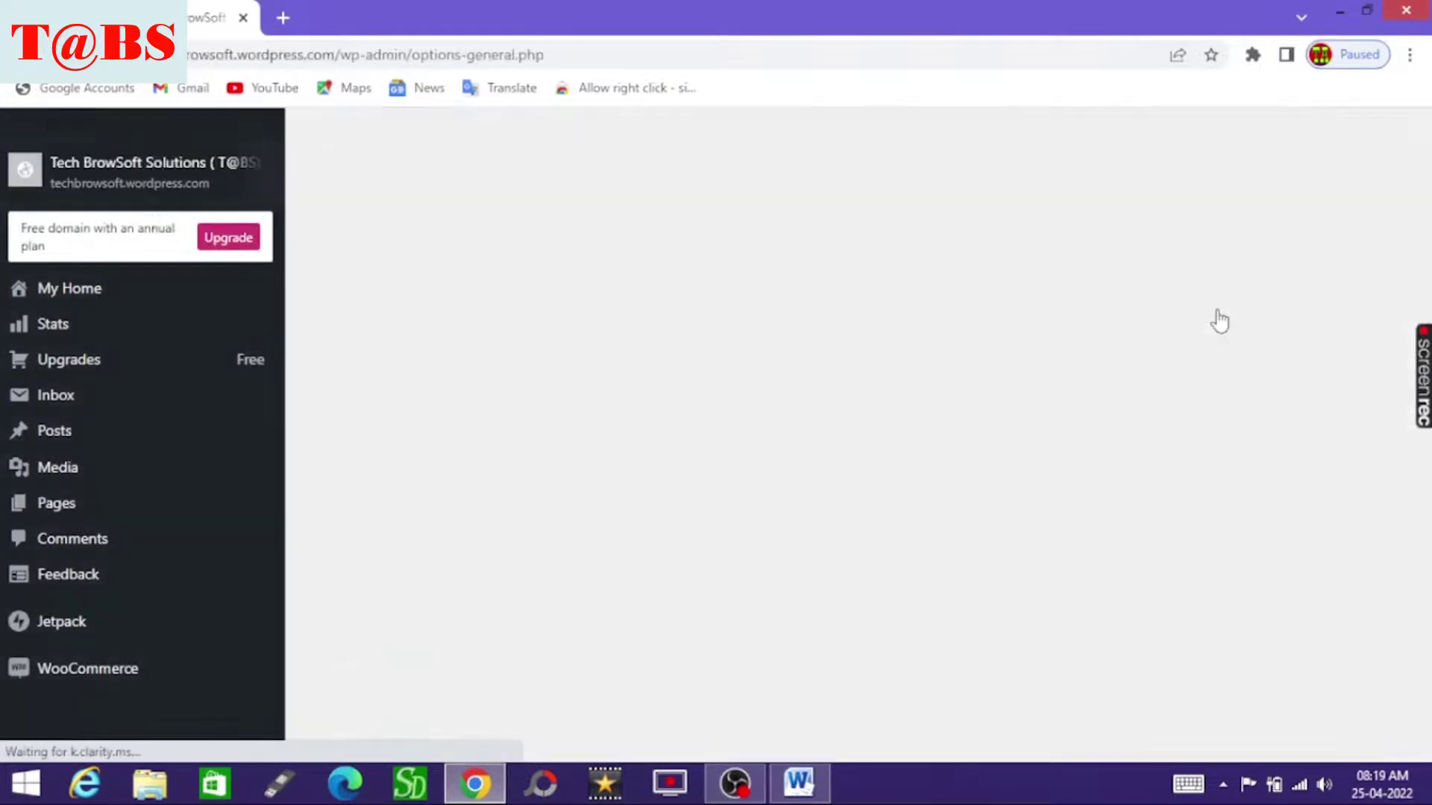
scroll(1042, 244, "down", 6)
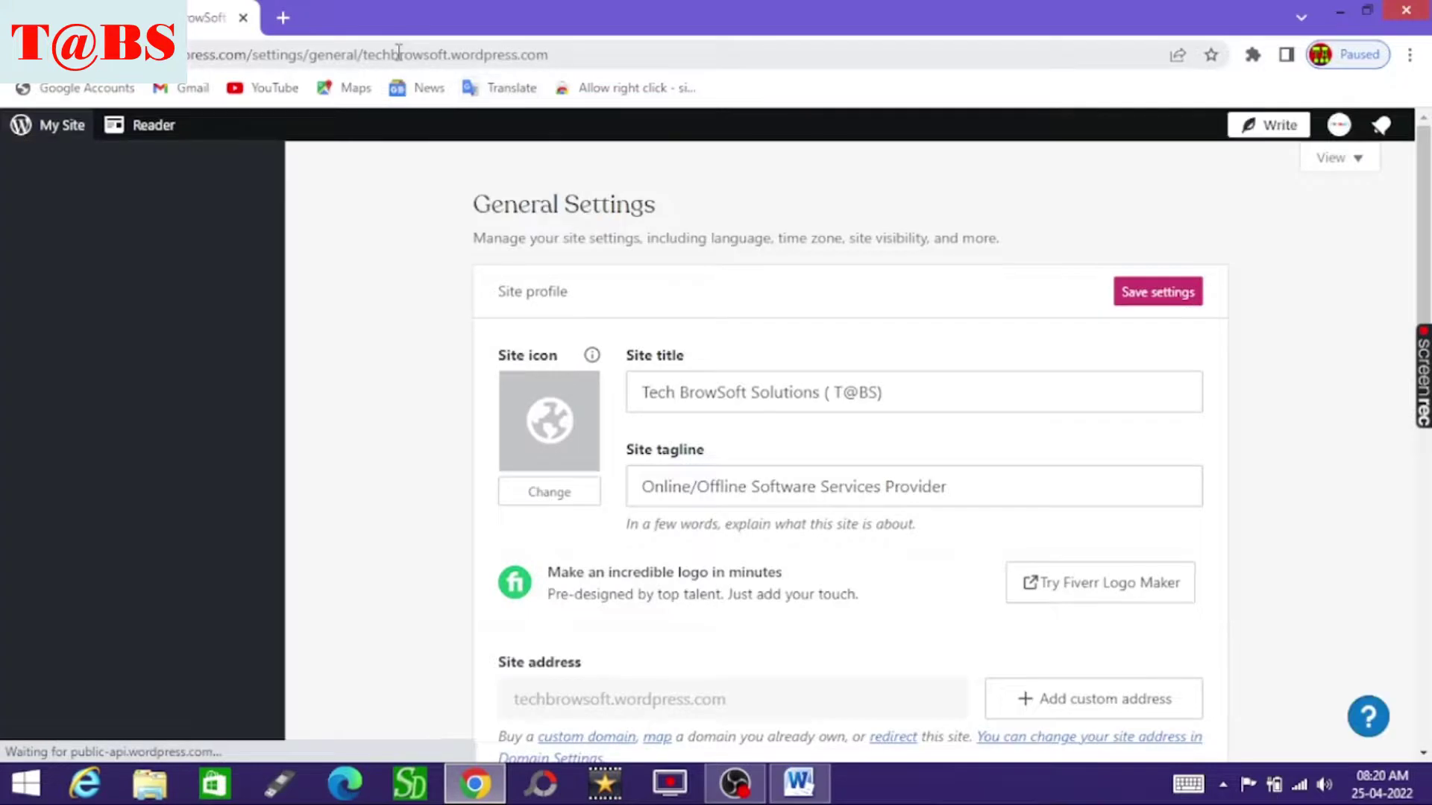
Step: View the site's desktop preview with its new title and return to My Home
left_click(104, 179)
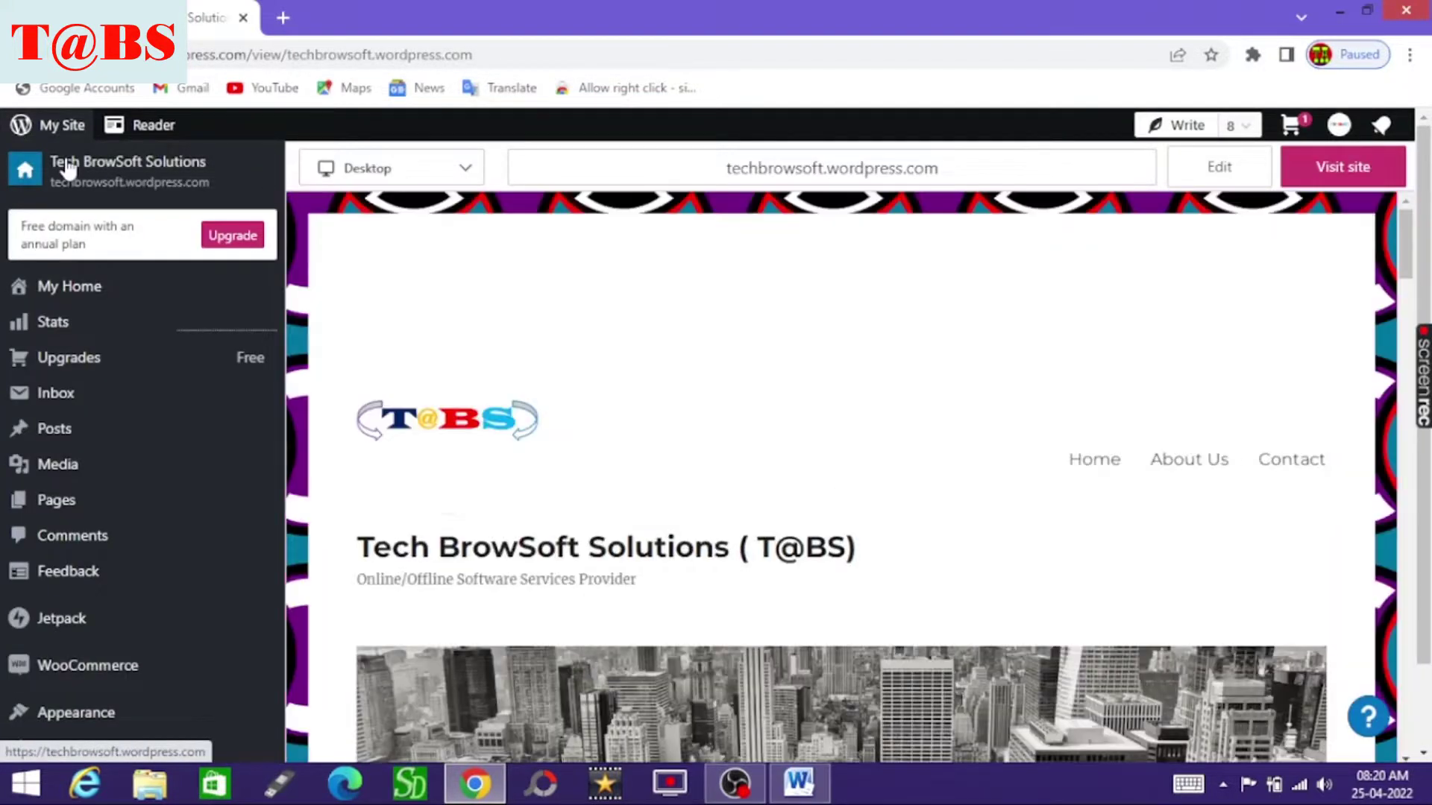
scroll(828, 559, "down", 1)
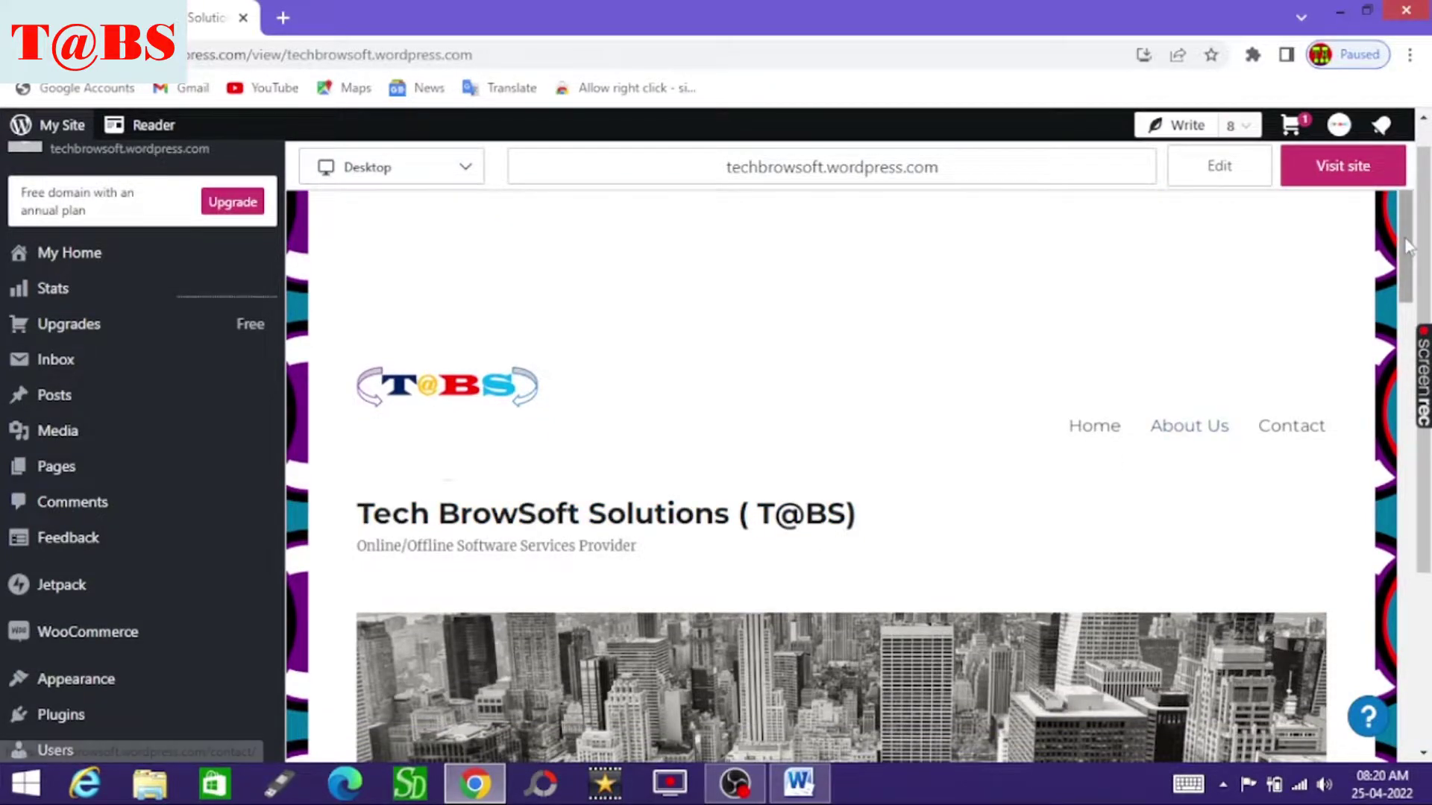
left_click_drag(1405, 246, 1342, 8)
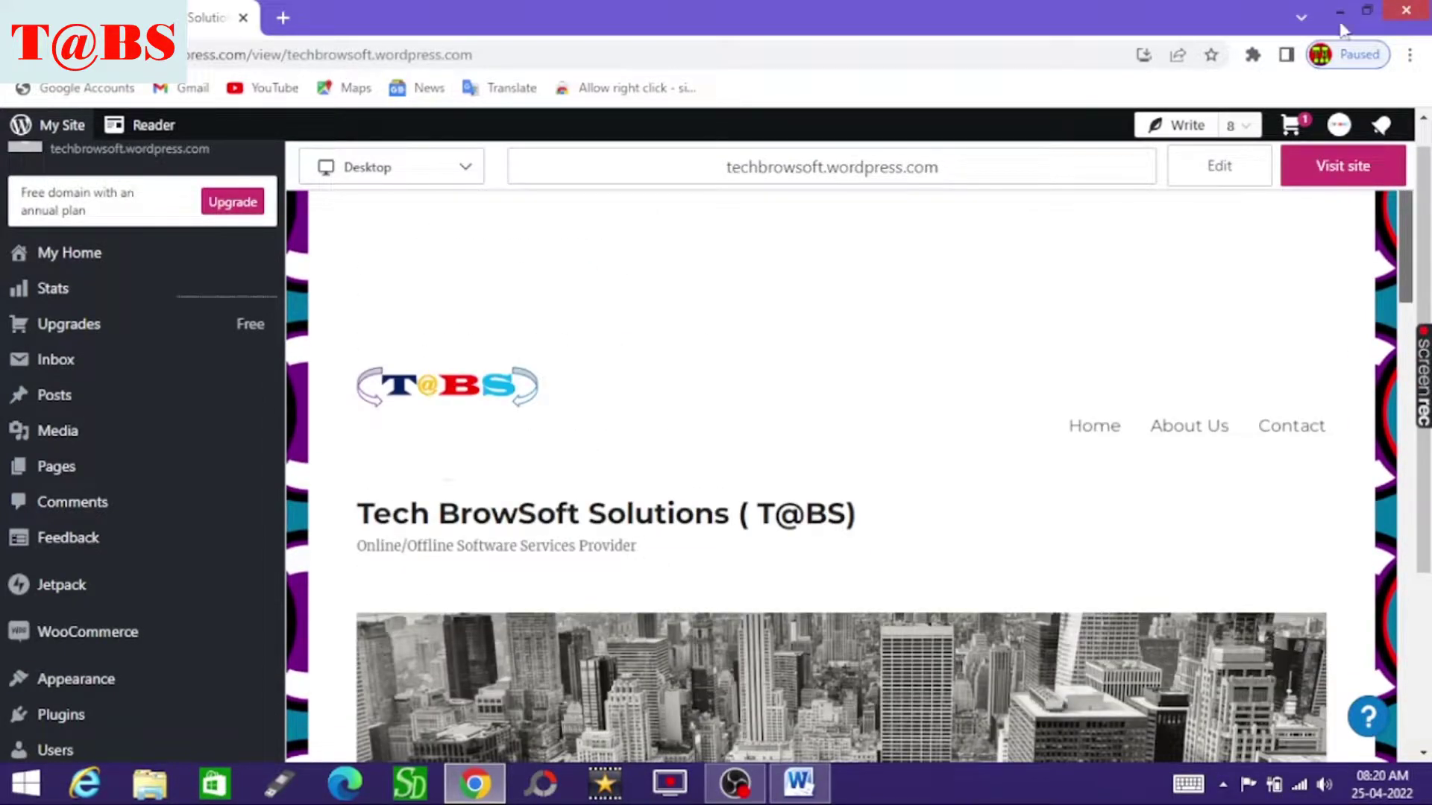
mouse_move(1384, 222)
left_mouse_down()
mouse_move(1394, 321)
mouse_move(1369, 233)
left_mouse_up()
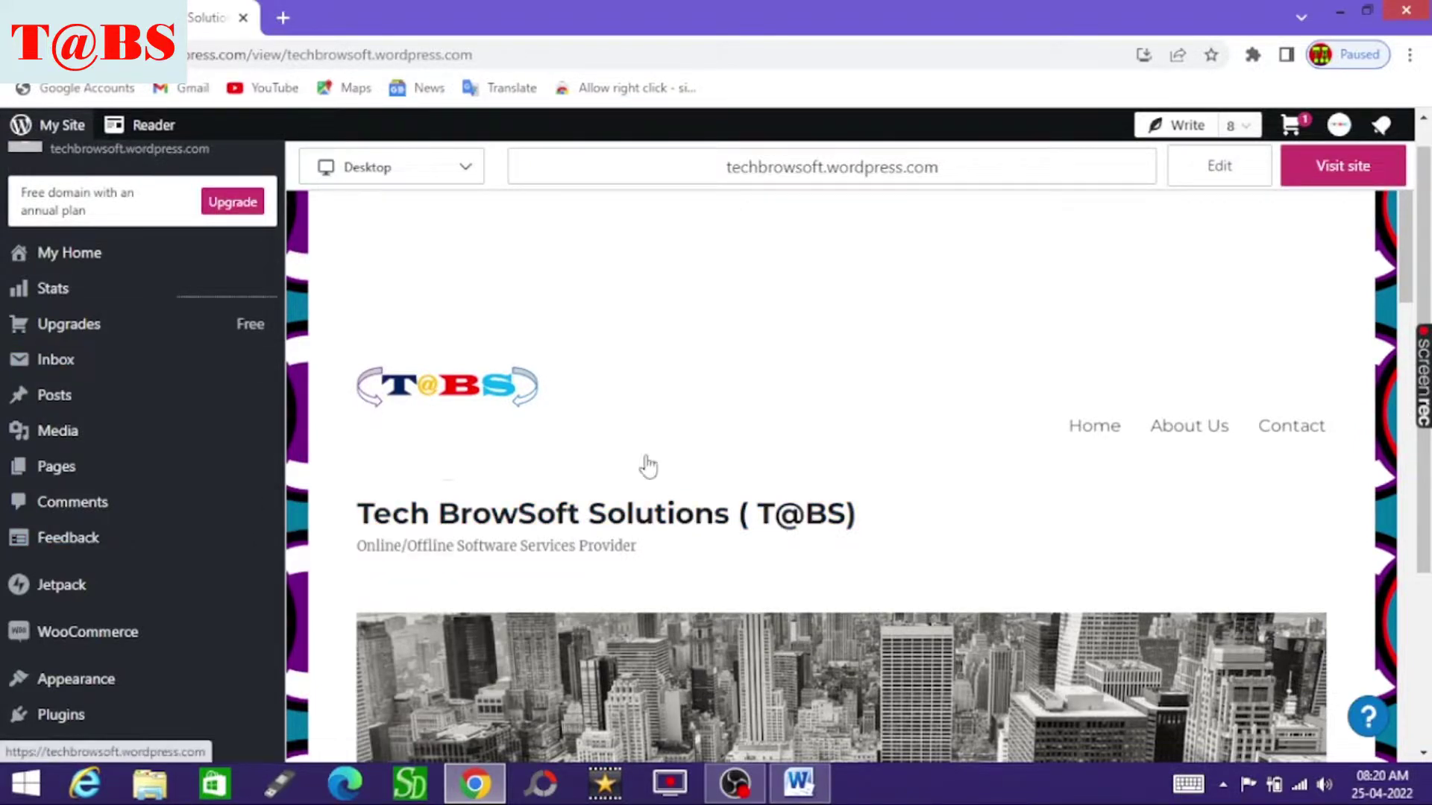
left_click(52, 257)
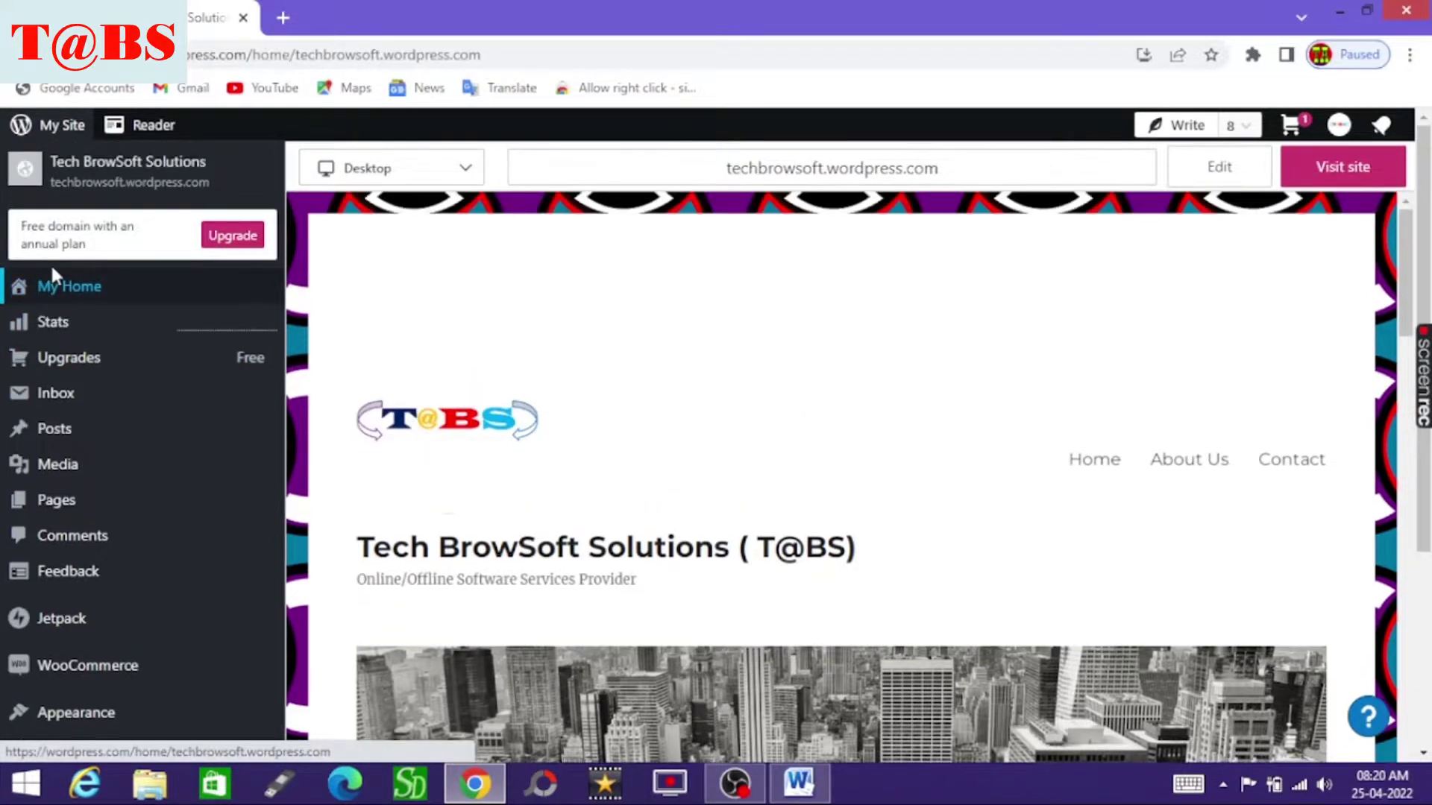